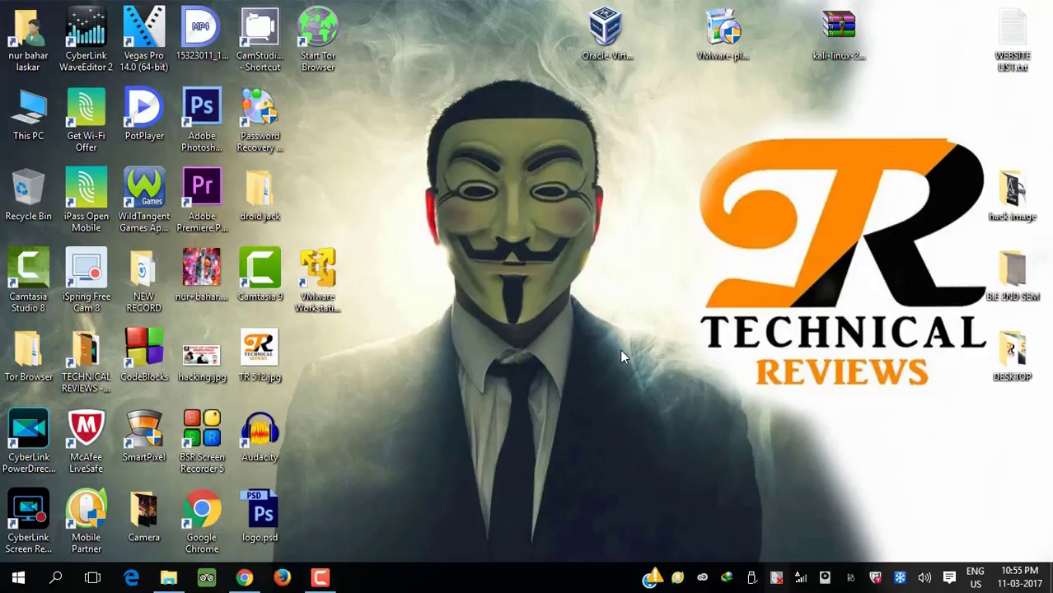
- Examine the Oracle VirtualBox and VMware Player installer files on the desktop
click(608, 45)
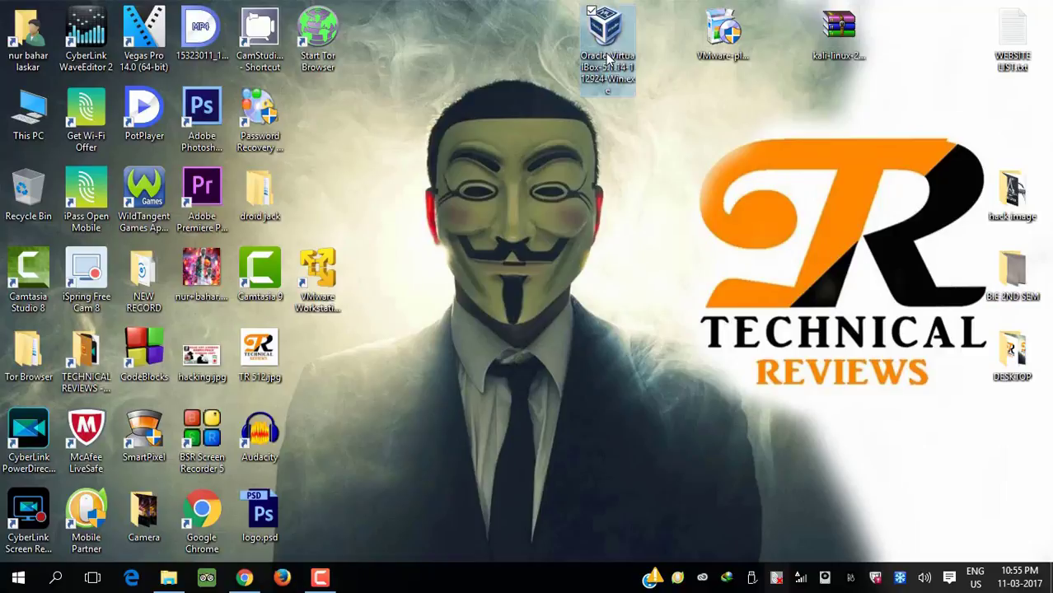
click(723, 37)
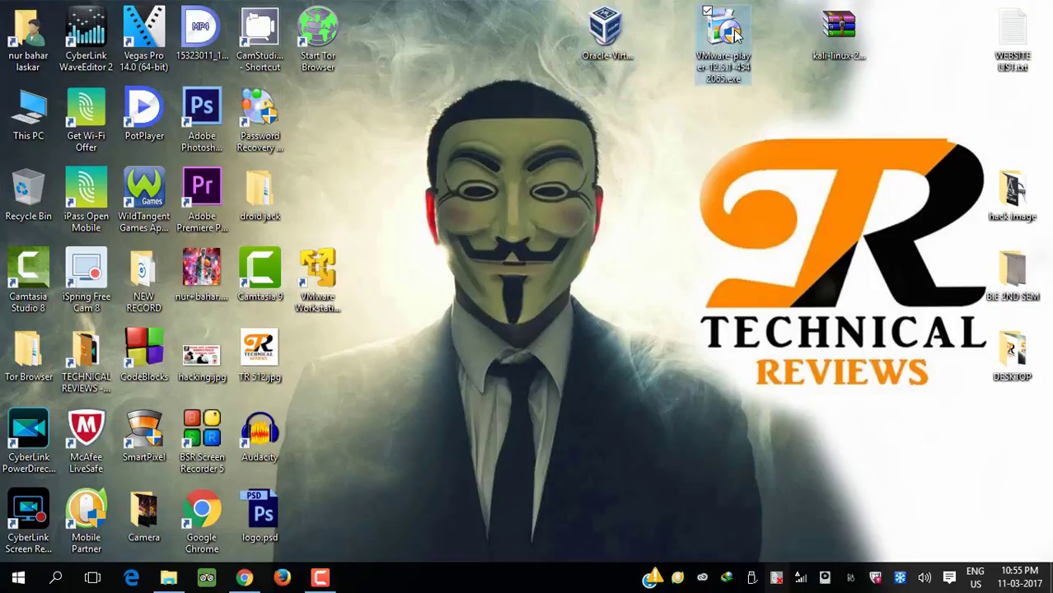
mouse_move(742, 70)
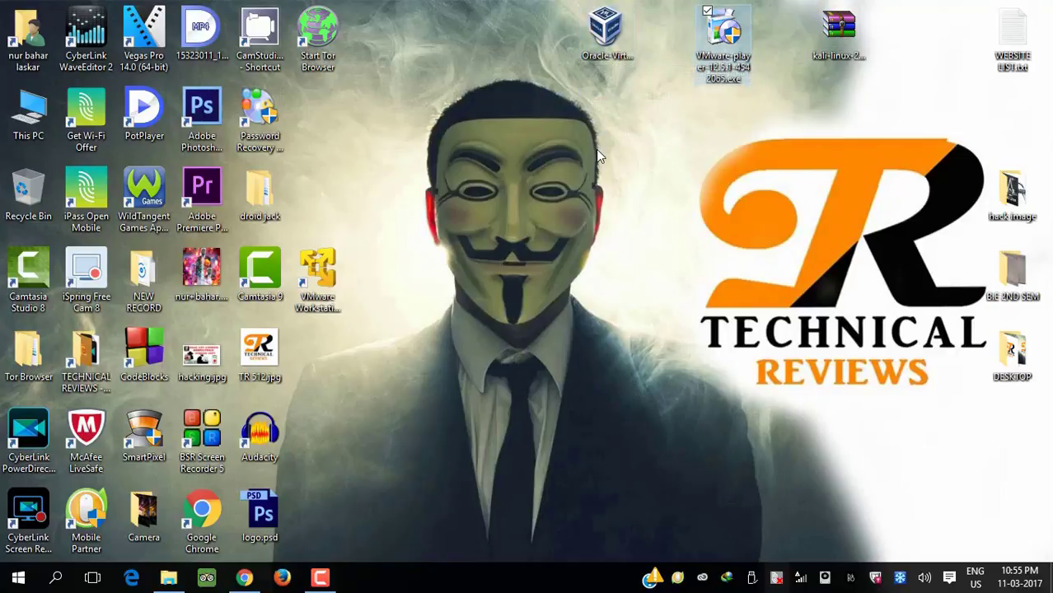
mouse_move(726, 54)
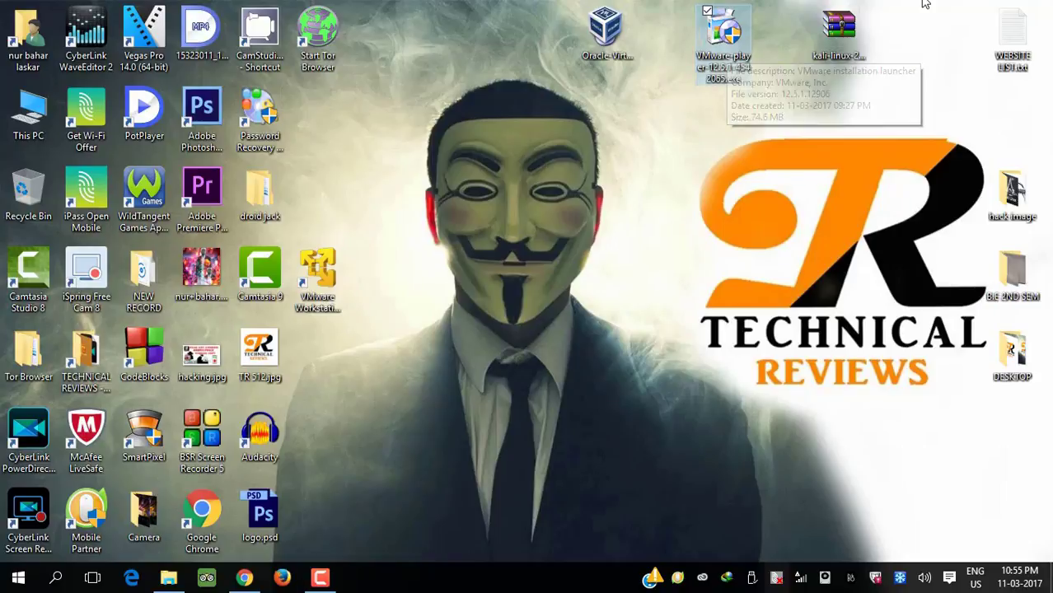
click(592, 34)
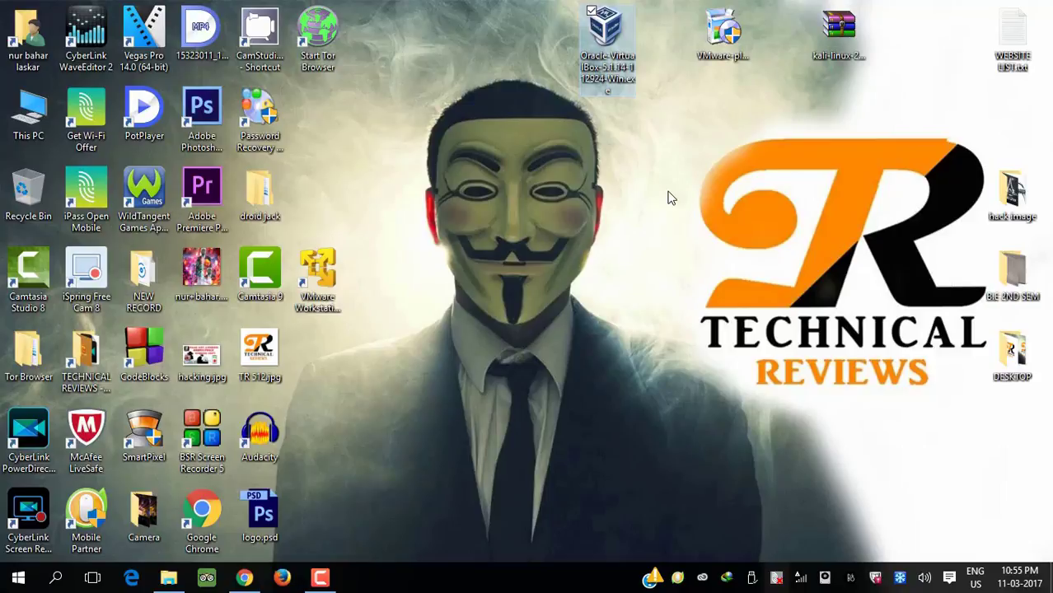
click(713, 51)
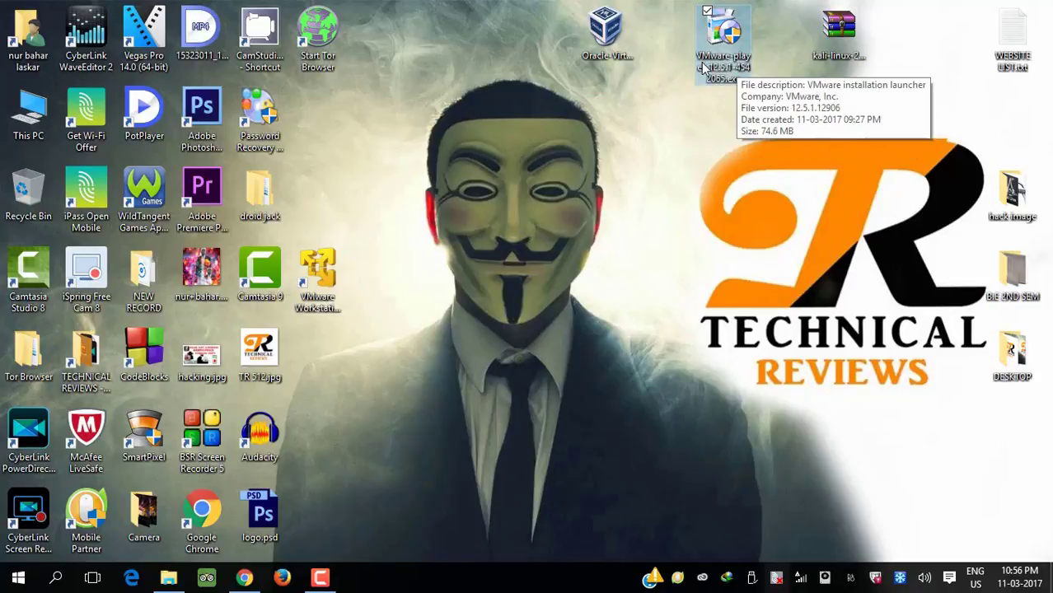
click(706, 159)
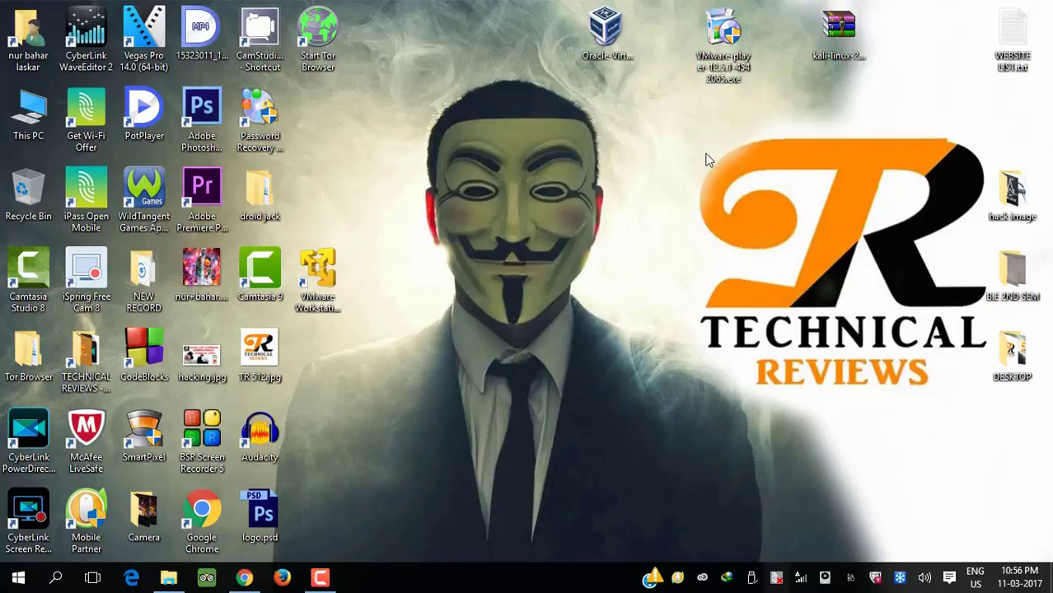
click(706, 80)
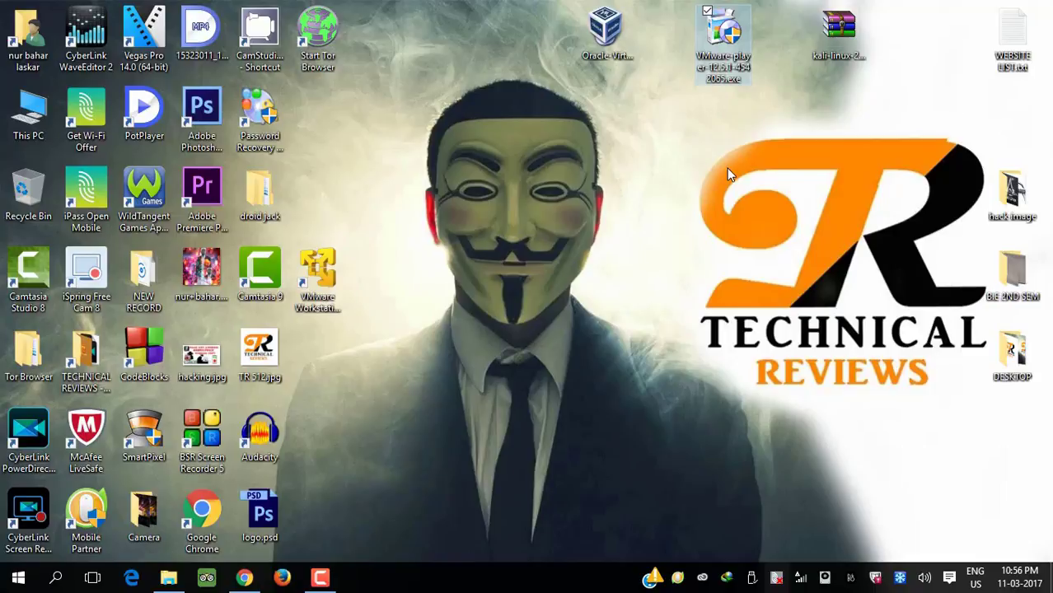
click(606, 33)
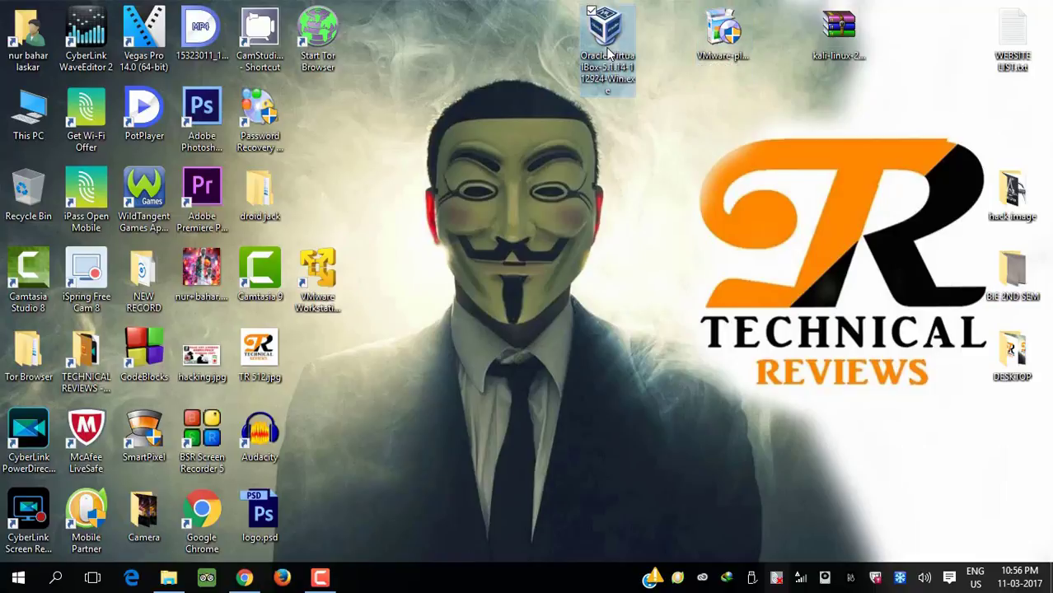
click(723, 33)
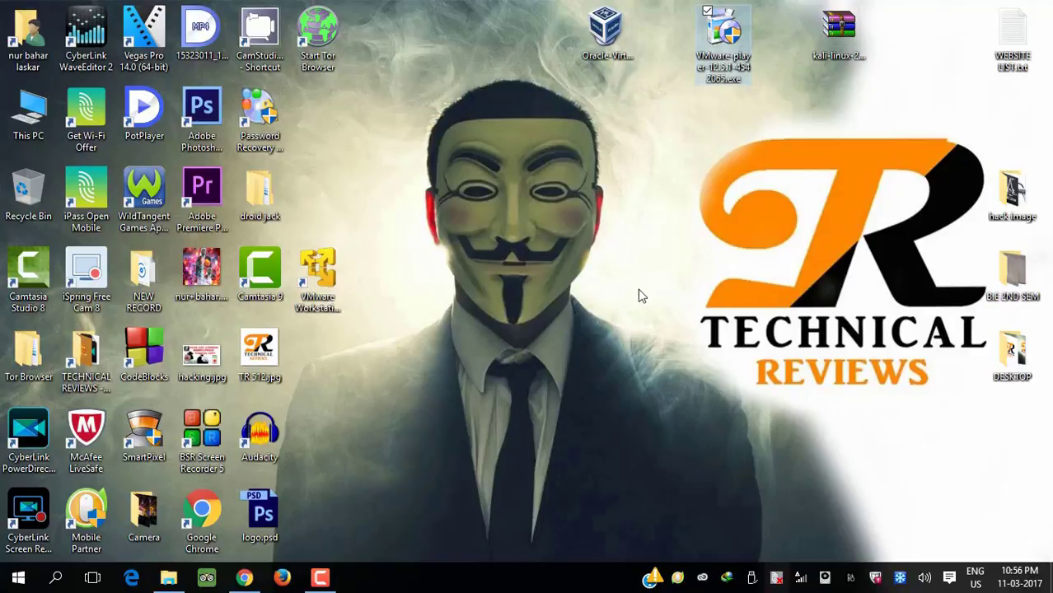
- Switch to Chrome, load google.co.in in the empty tab and search for "vm ware"
click(244, 578)
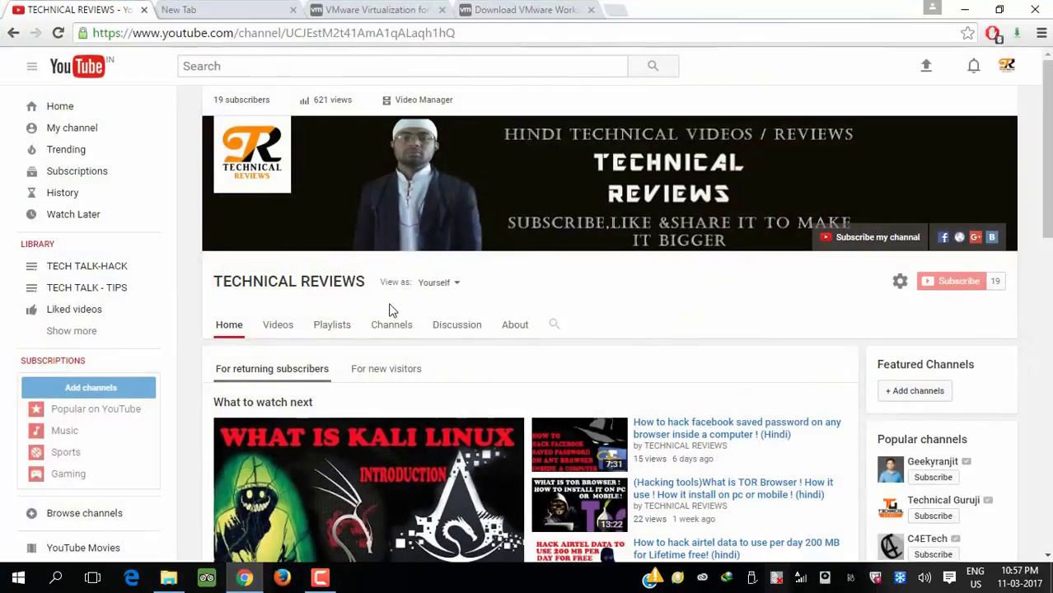
click(223, 9)
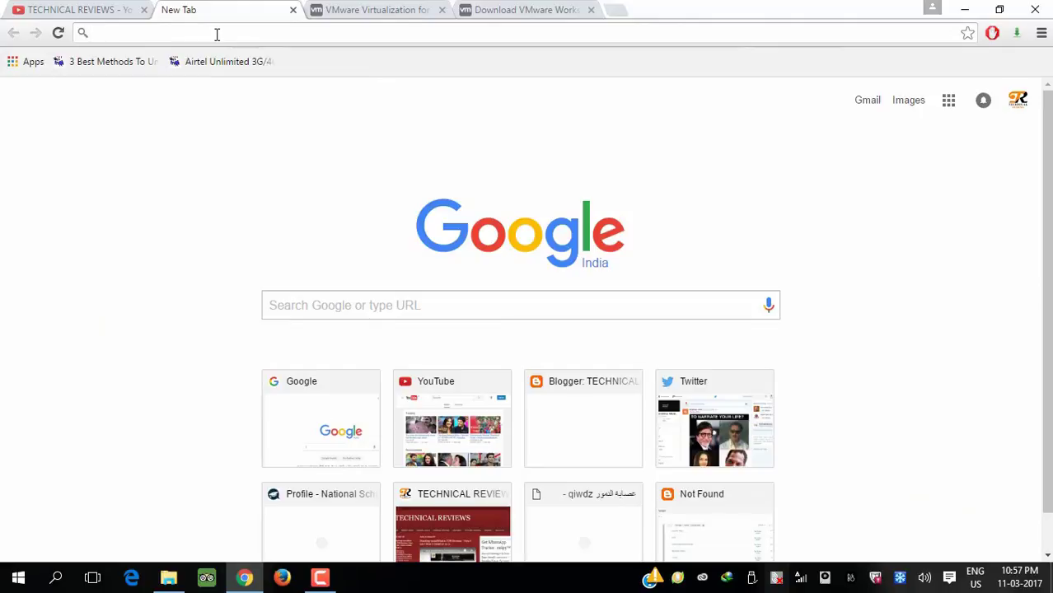
click(217, 33)
text(google.co.in)
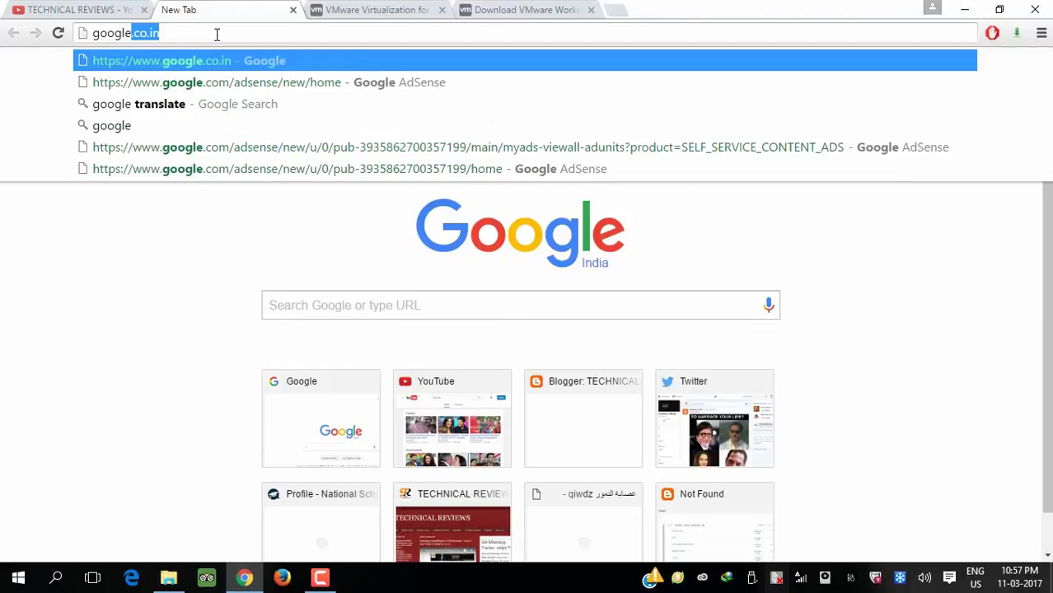
key(Return)
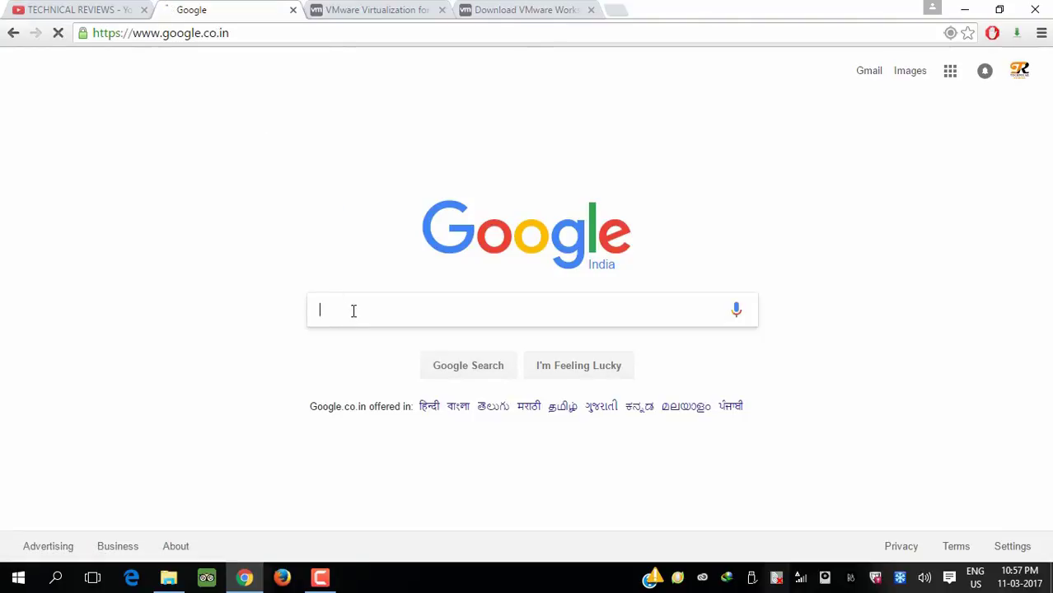
text(vm ware)
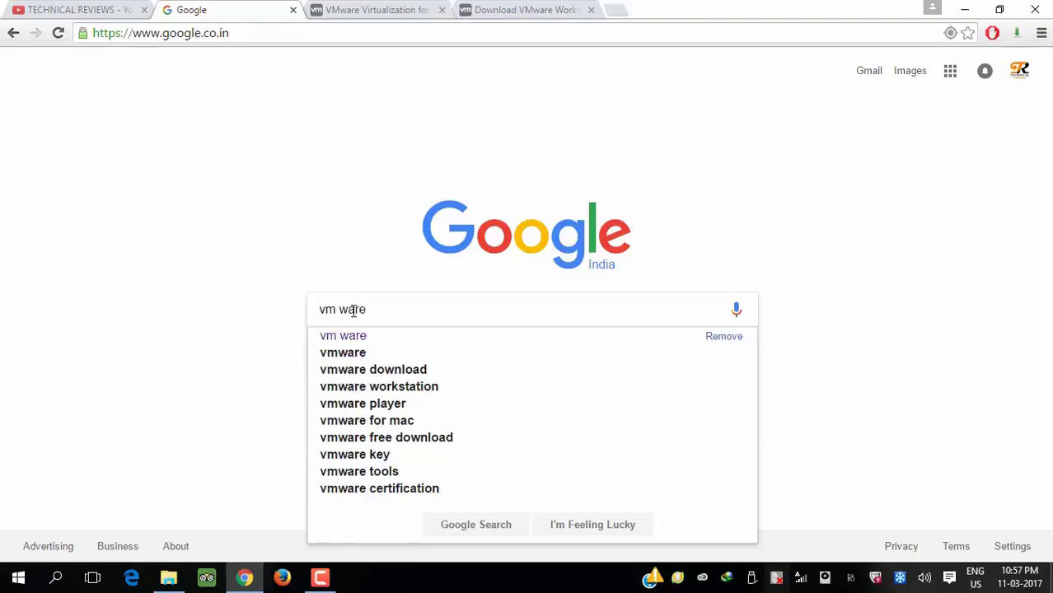
key(Return)
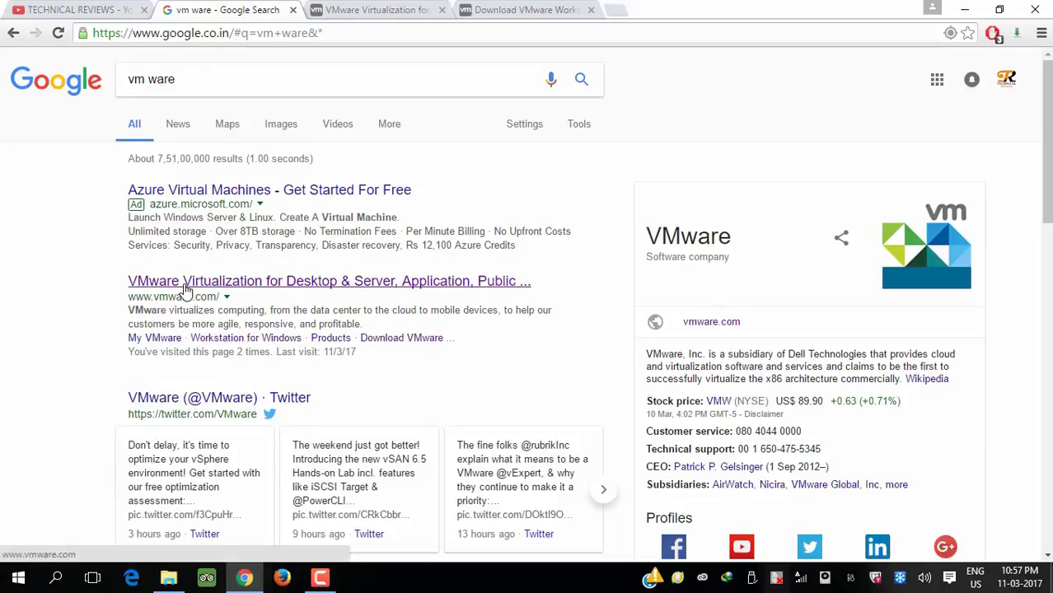
- Go to the VMware website, list its downloads and bring up the VMware Workstation Player download page
click(216, 289)
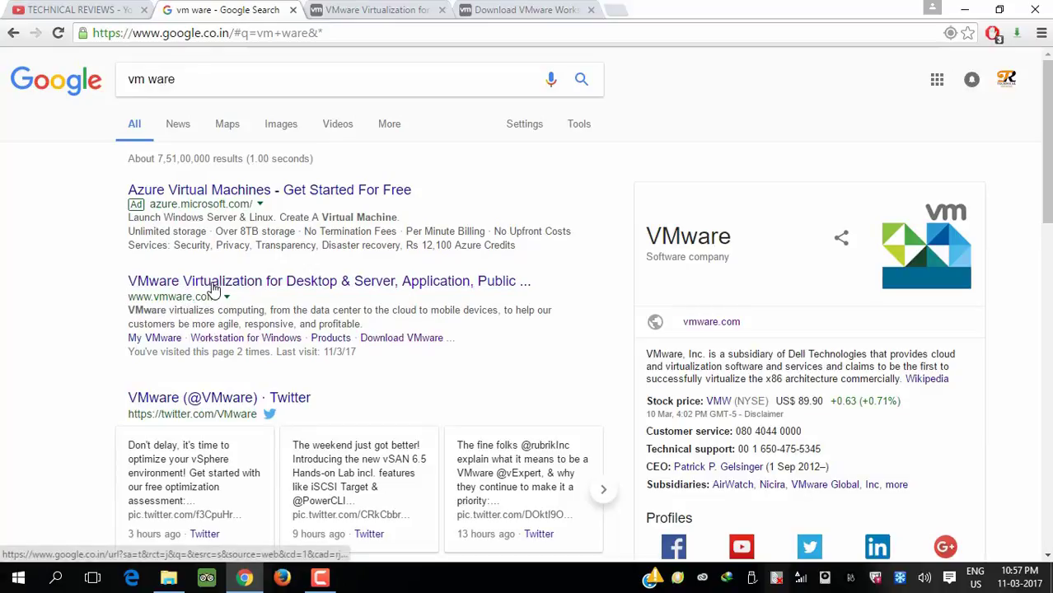
click(371, 9)
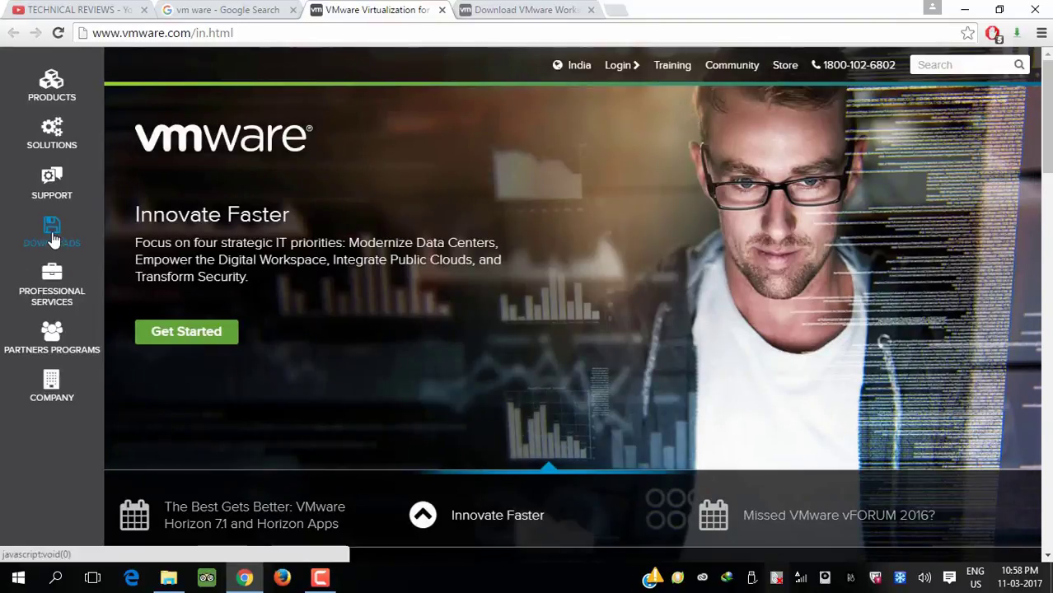
click(52, 233)
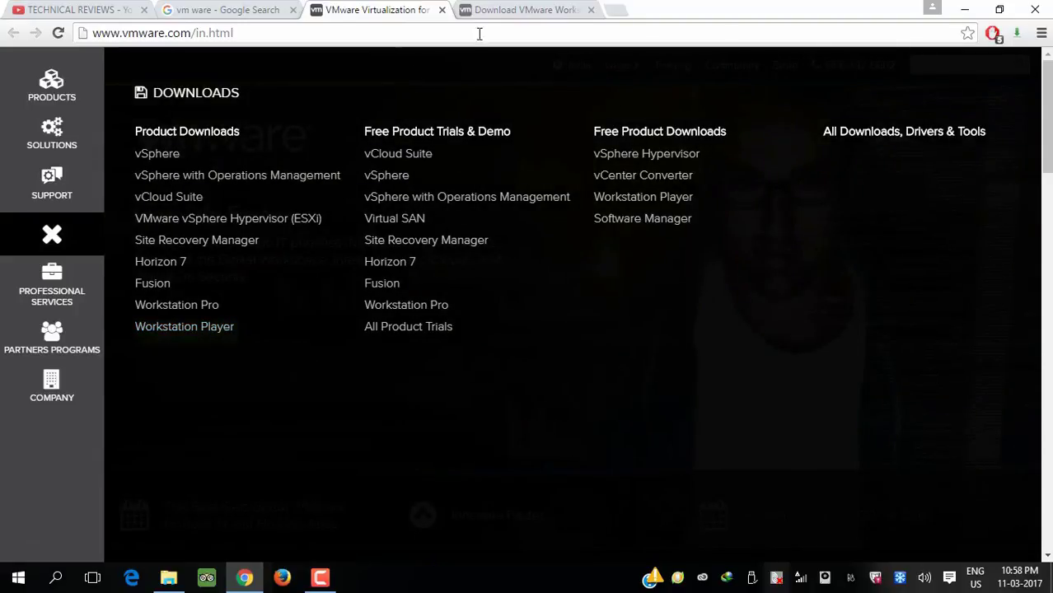
click(521, 10)
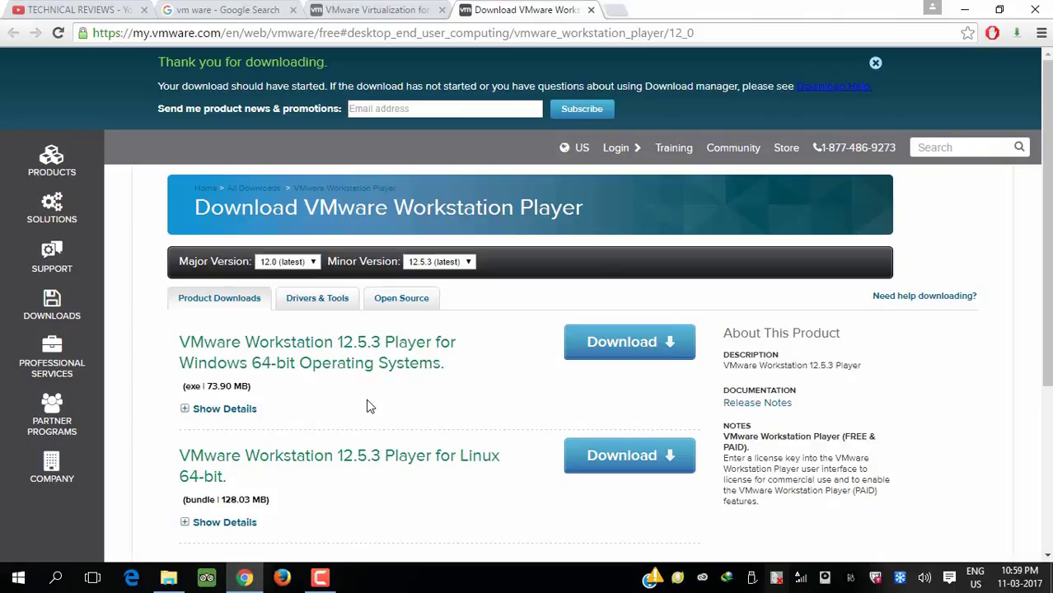
- Switch to the desktop and open the system properties of This PC
click(245, 580)
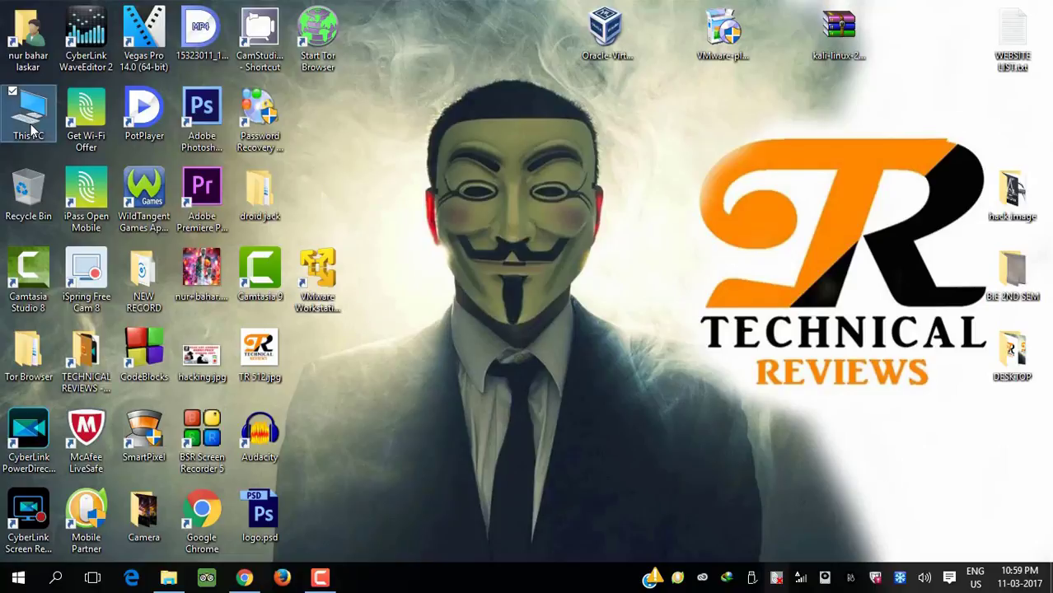
right_click(31, 128)
click(37, 333)
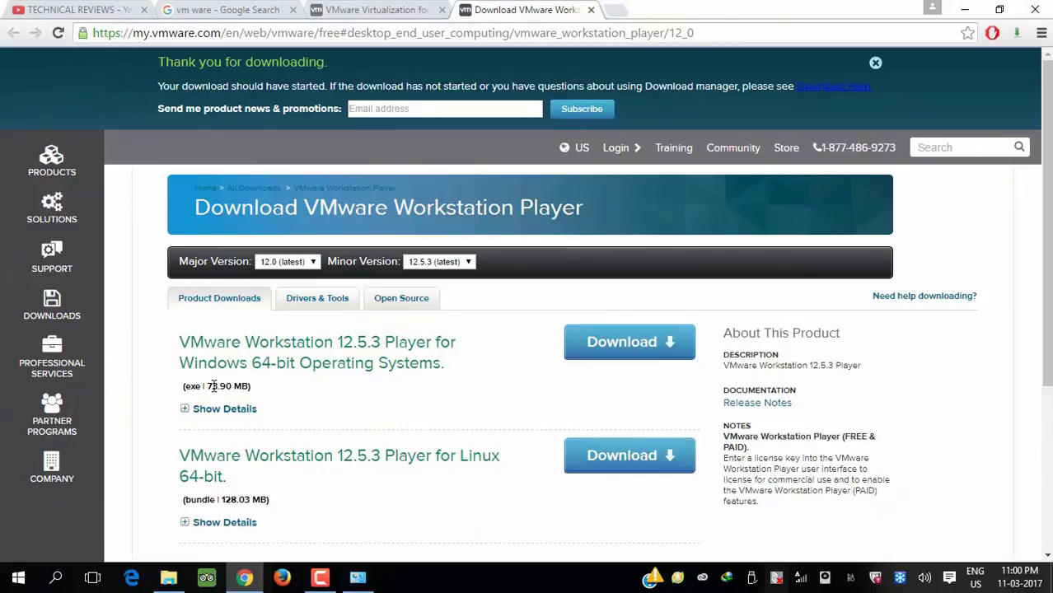
- Start downloading VMware Workstation 12.5.3 Player for Windows 64-bit and pause the download
click(657, 354)
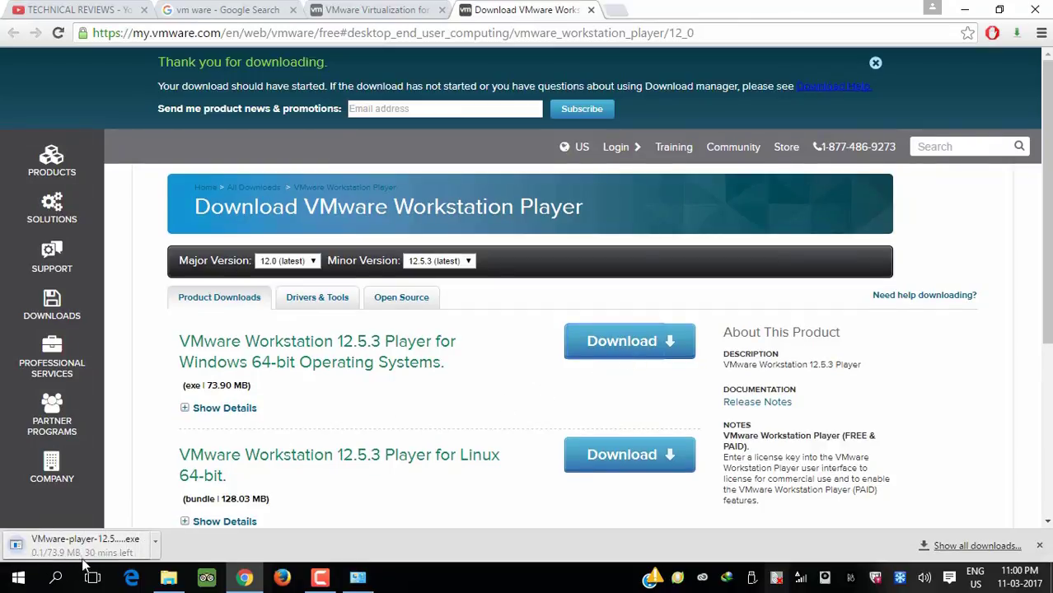
right_click(122, 545)
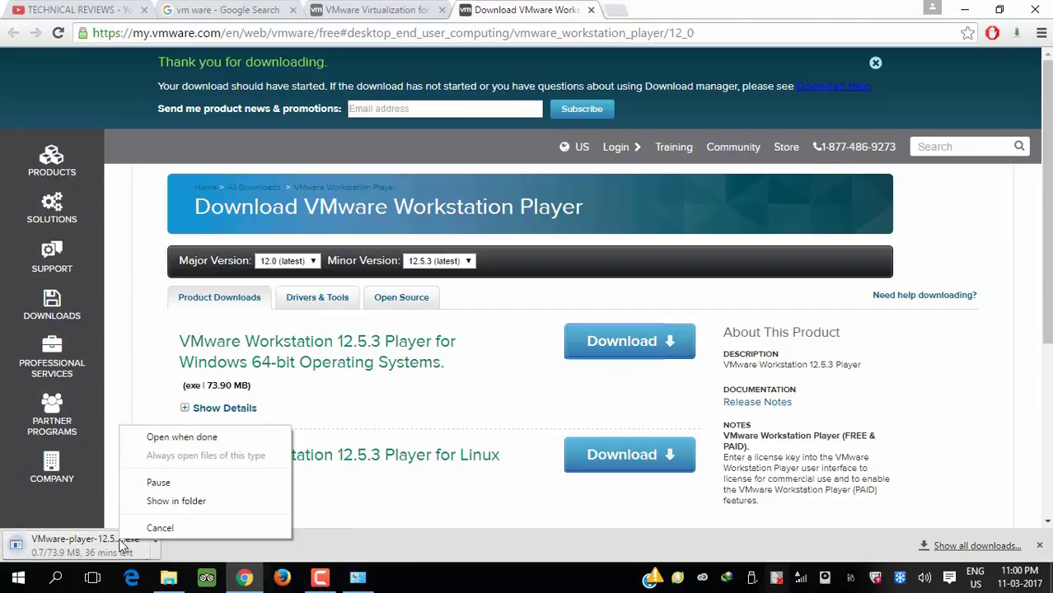
click(178, 491)
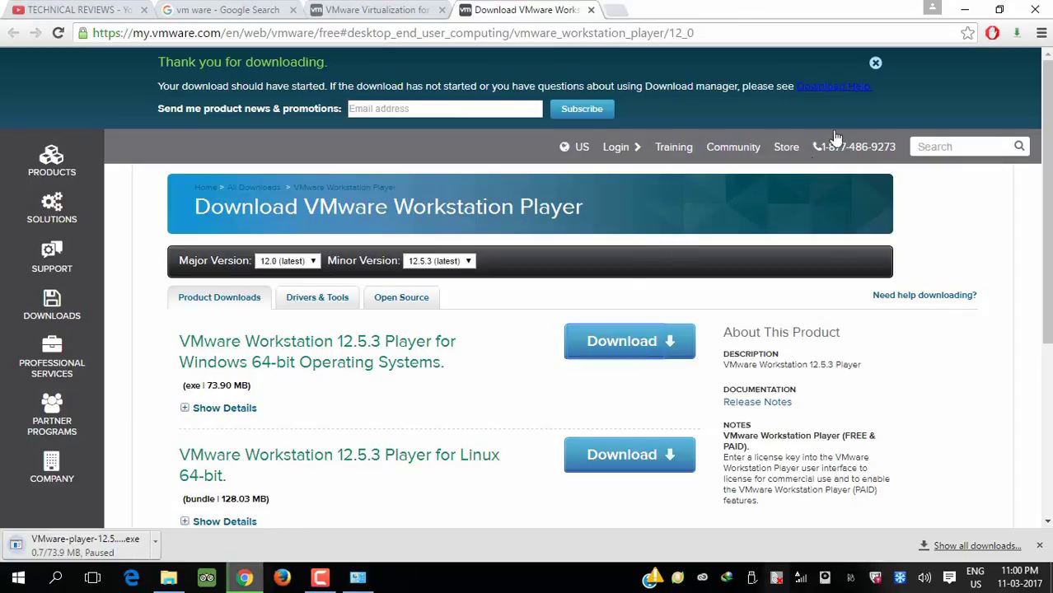
- Return to the desktop and inspect the VMware Player installer and the VMware Workstation 12 Player shortcut
click(965, 9)
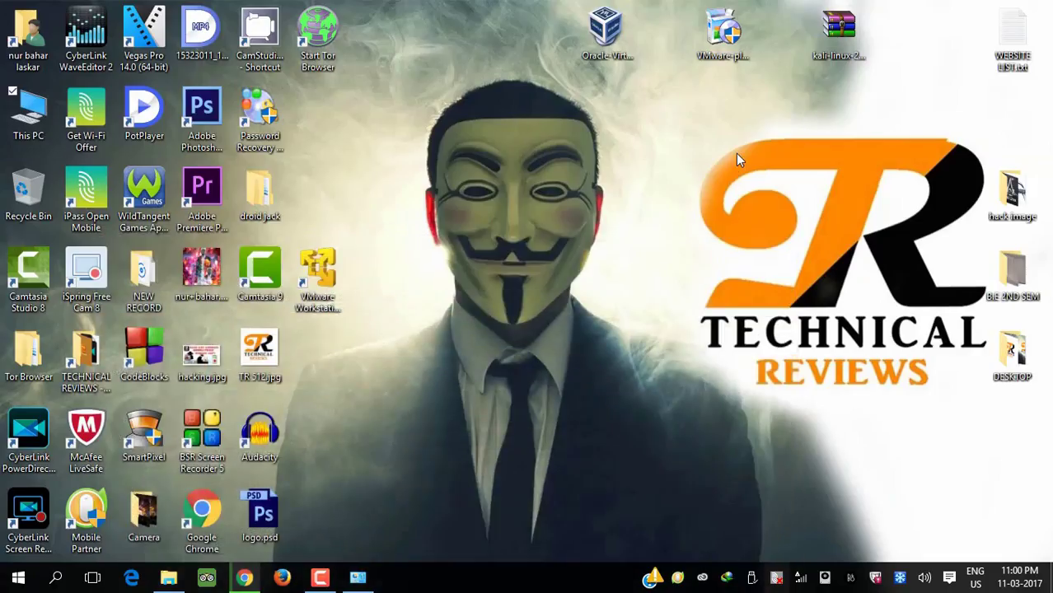
click(733, 39)
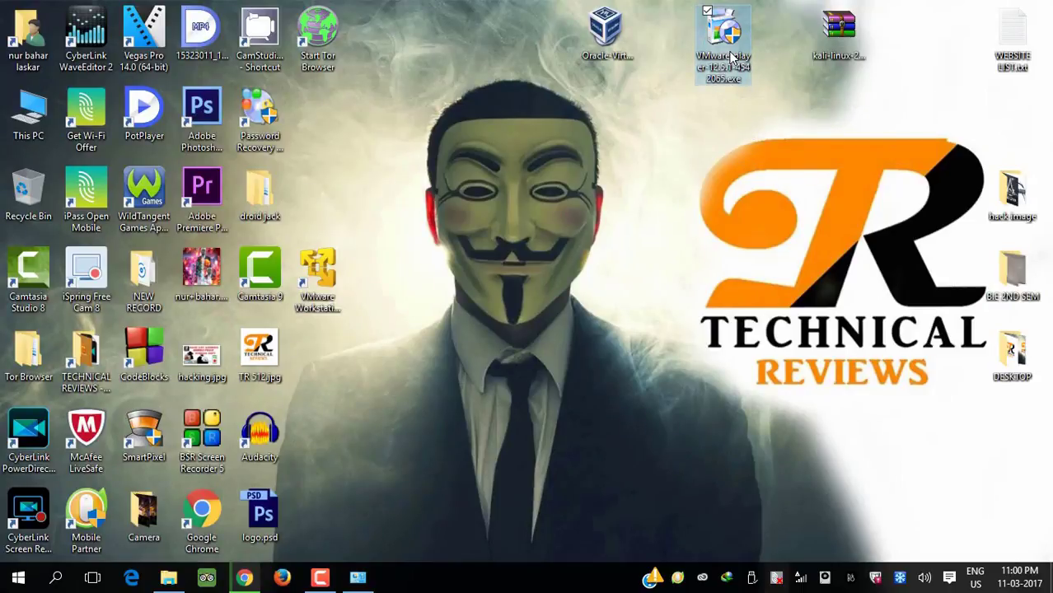
click(739, 116)
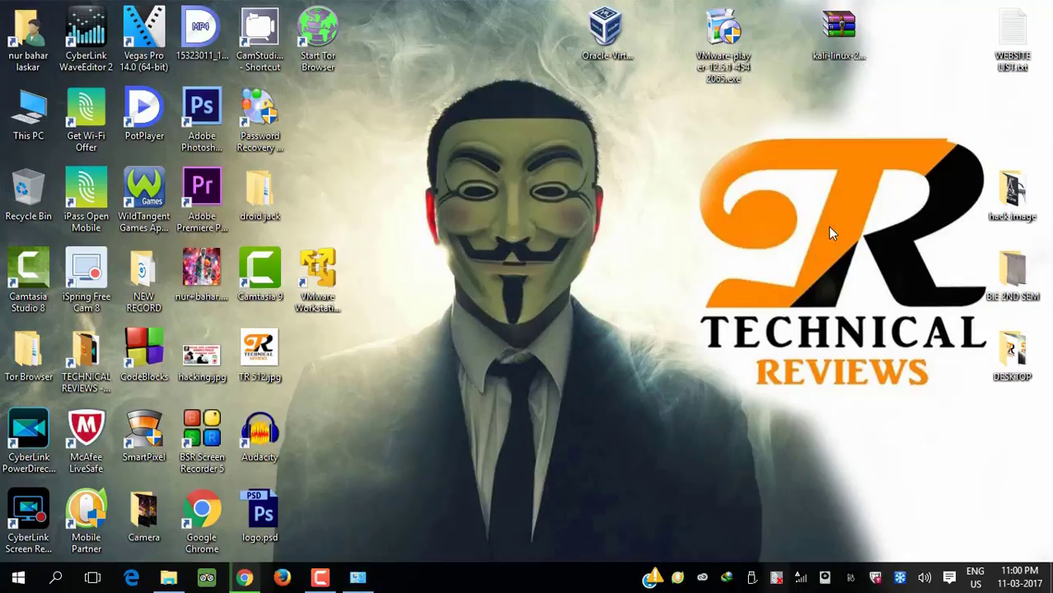
click(329, 282)
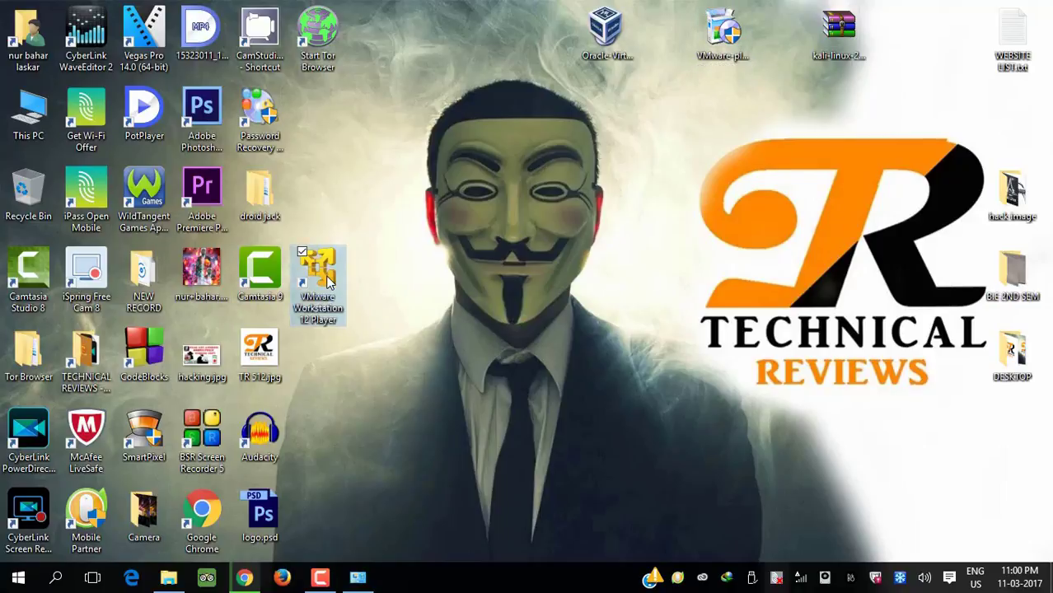
click(467, 274)
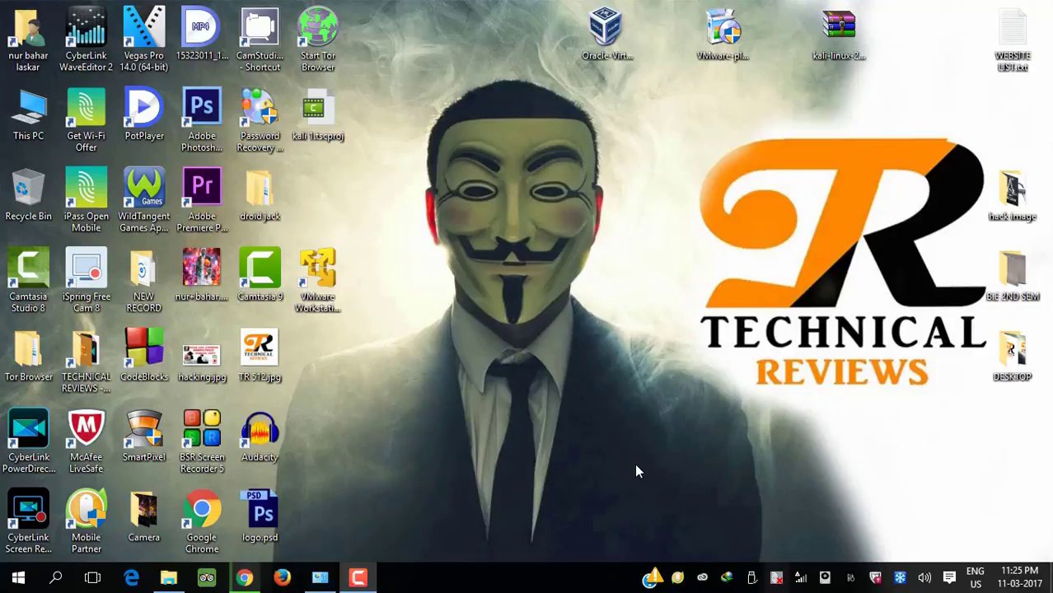
- Switch to Chrome and go from the kali.org search results through the Kali Linux site to its official downloads page
click(244, 579)
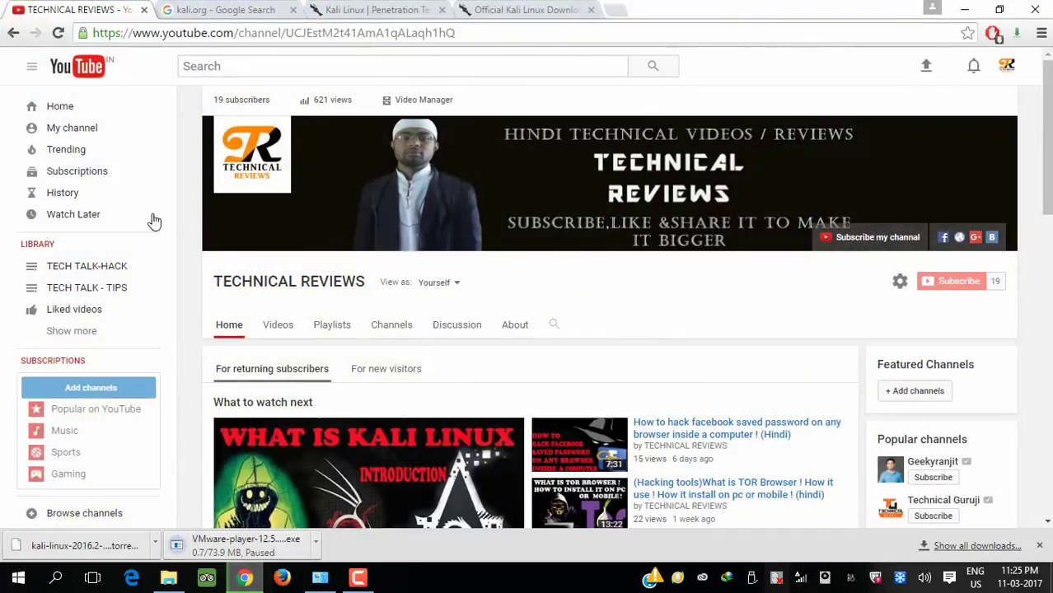
click(202, 9)
click(201, 80)
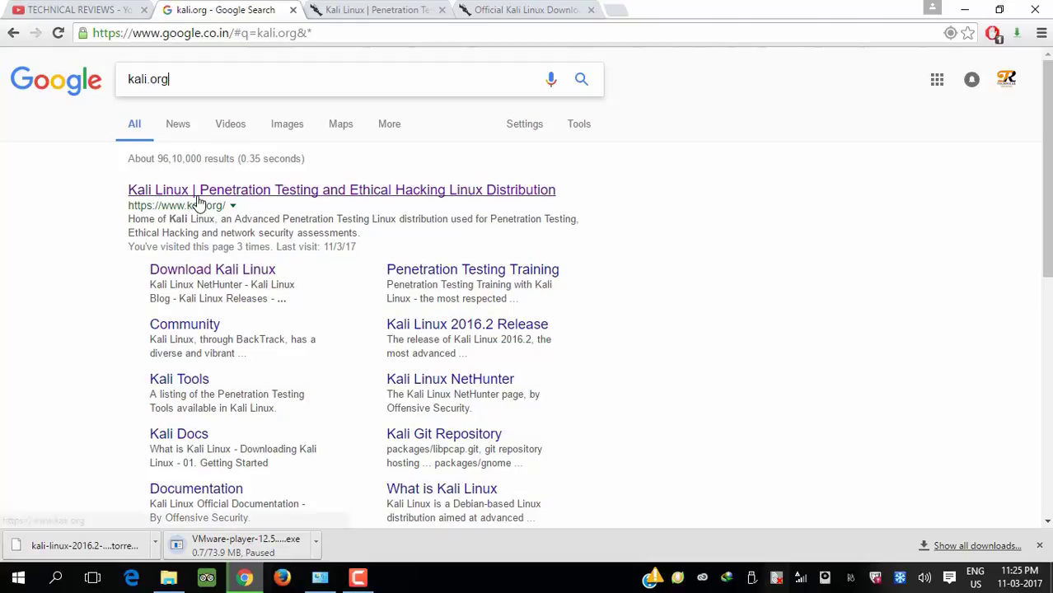
click(338, 9)
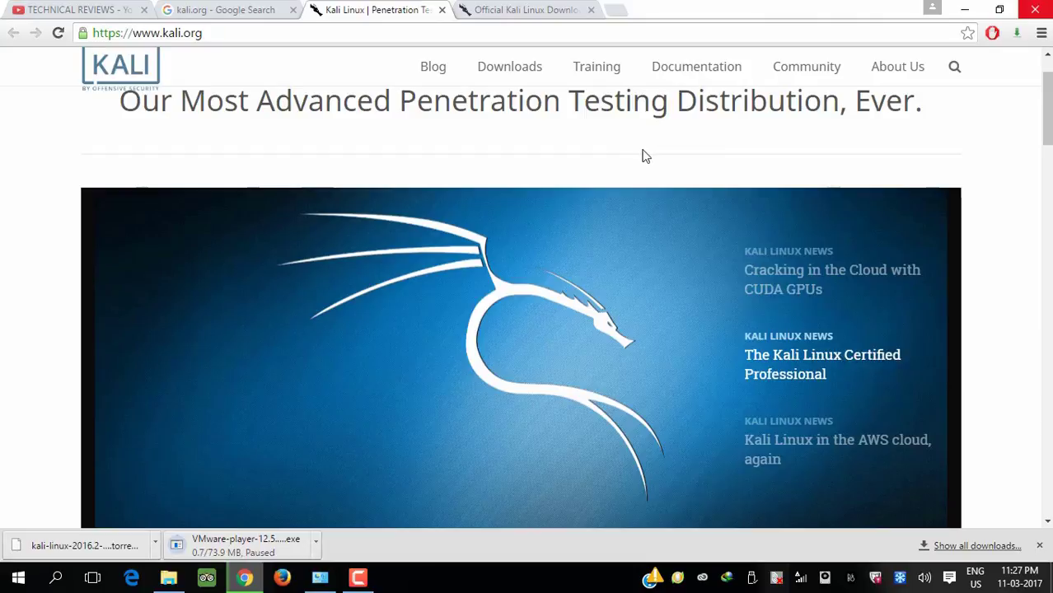
mouse_move(534, 77)
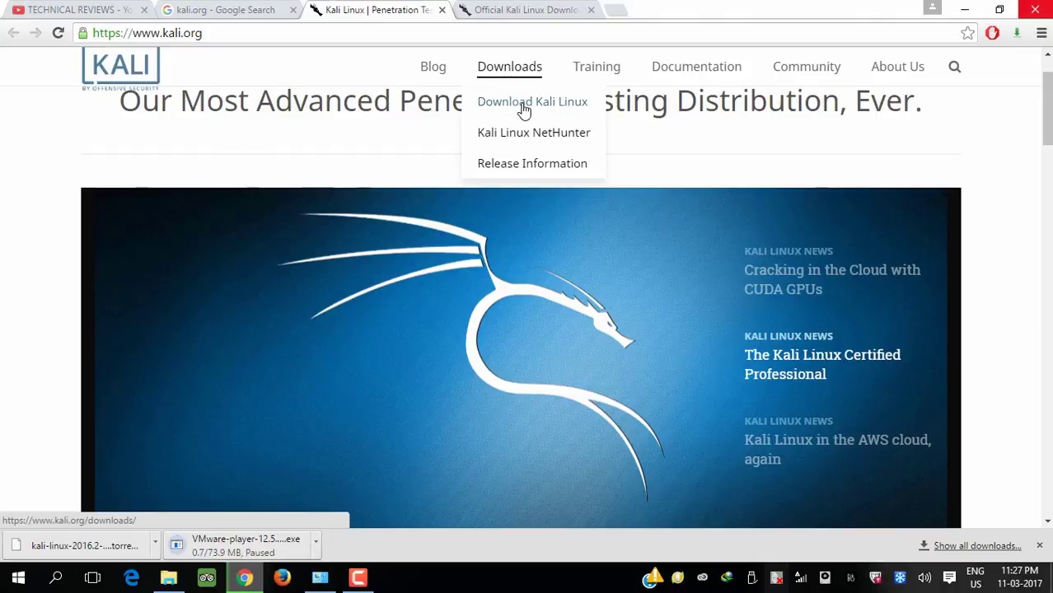
click(547, 9)
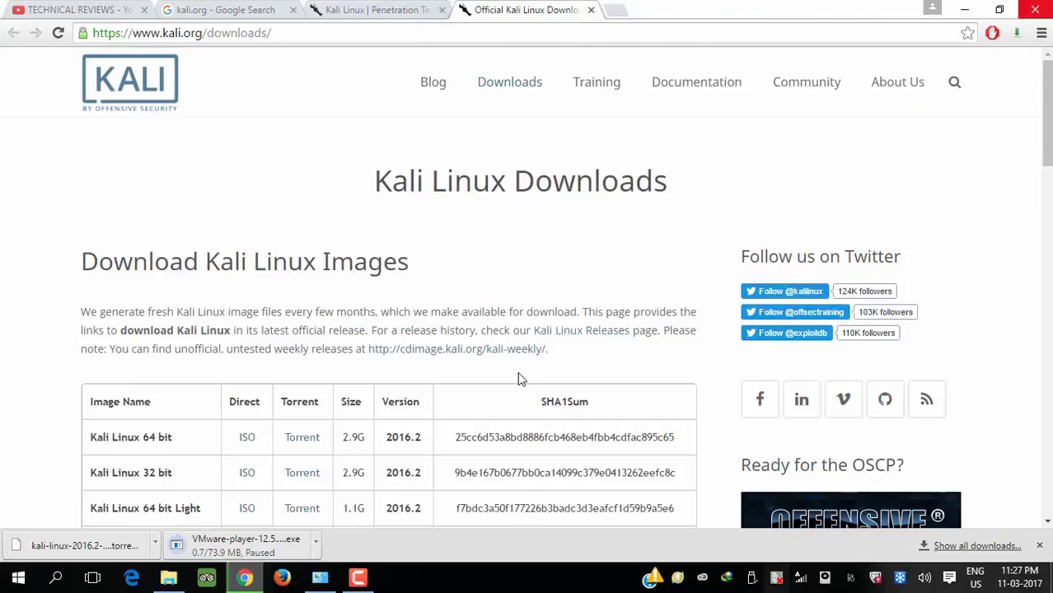
- Start downloading the Kali Linux 64 bit ISO image, pause the transfer and cancel it
scroll(1046, 123, down, 1)
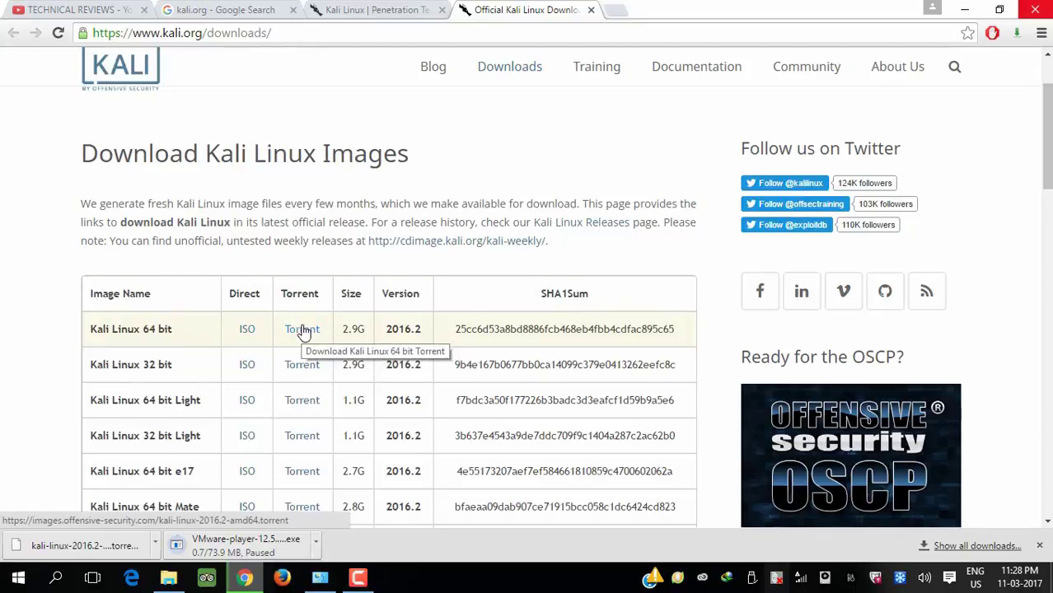
click(255, 332)
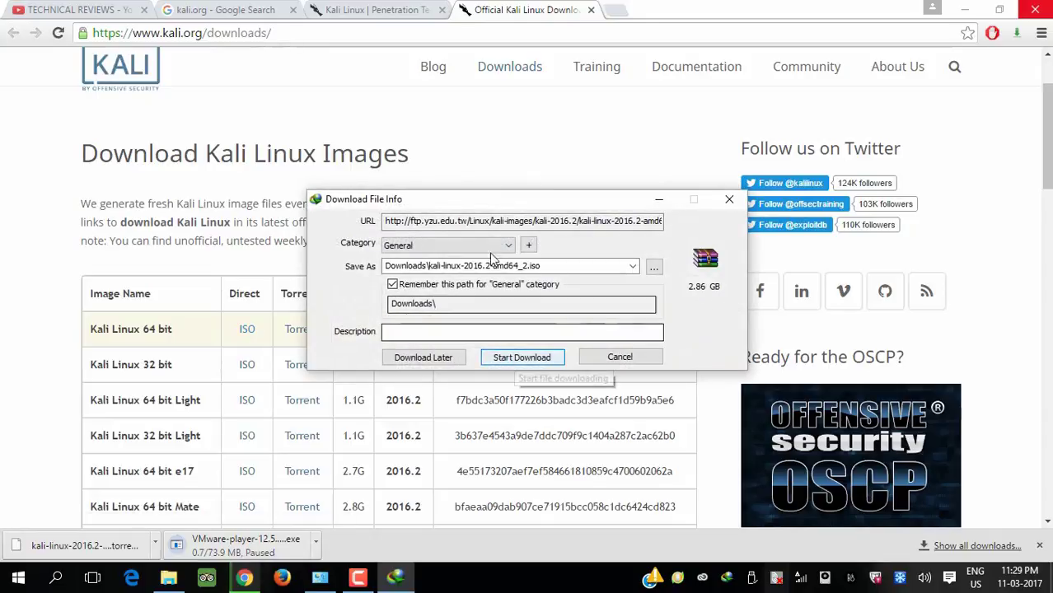
drag(475, 207, 634, 155)
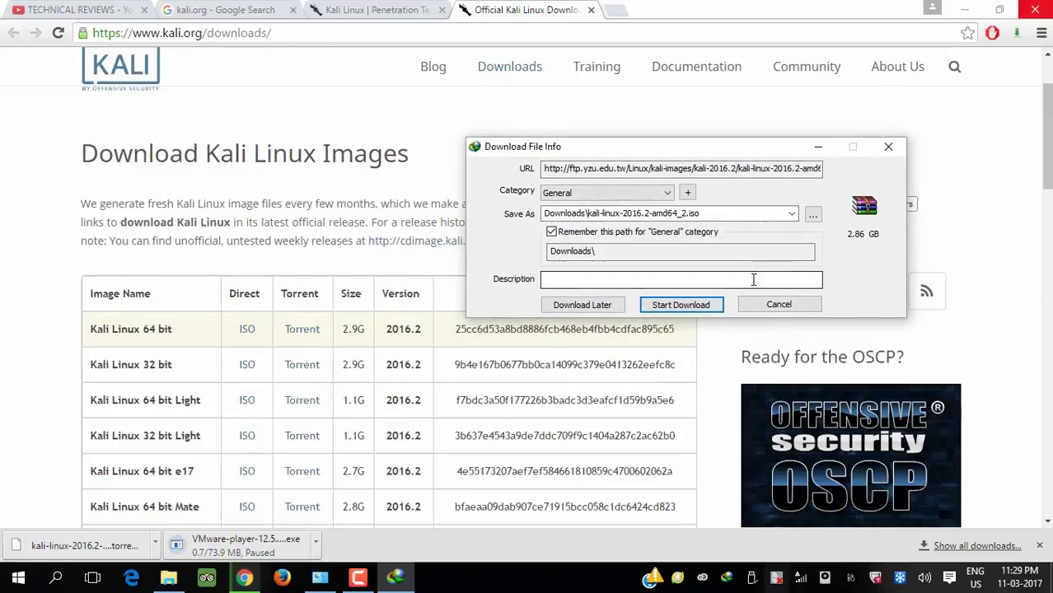
click(684, 306)
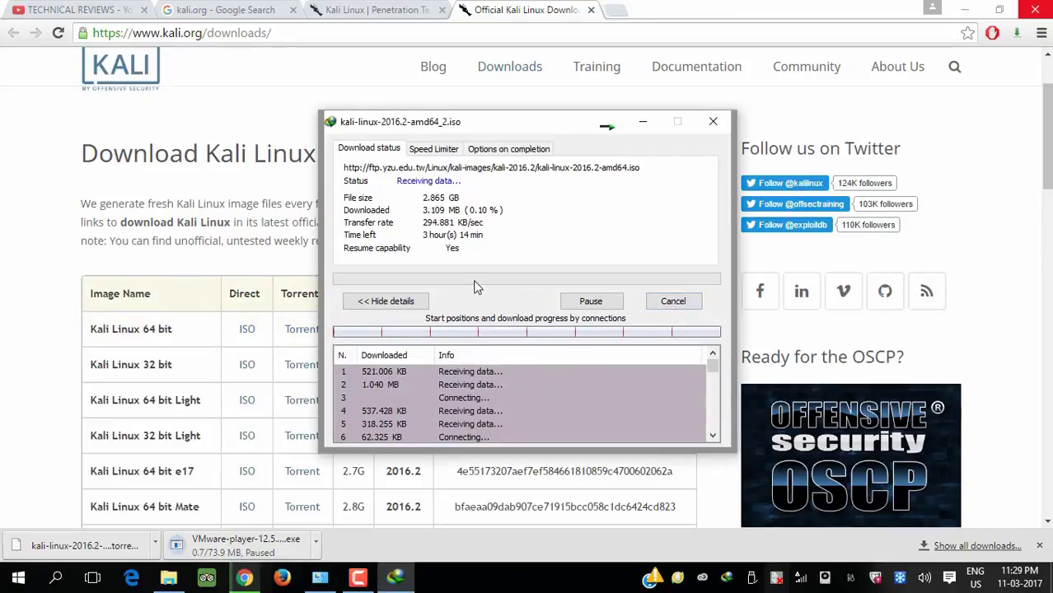
click(591, 302)
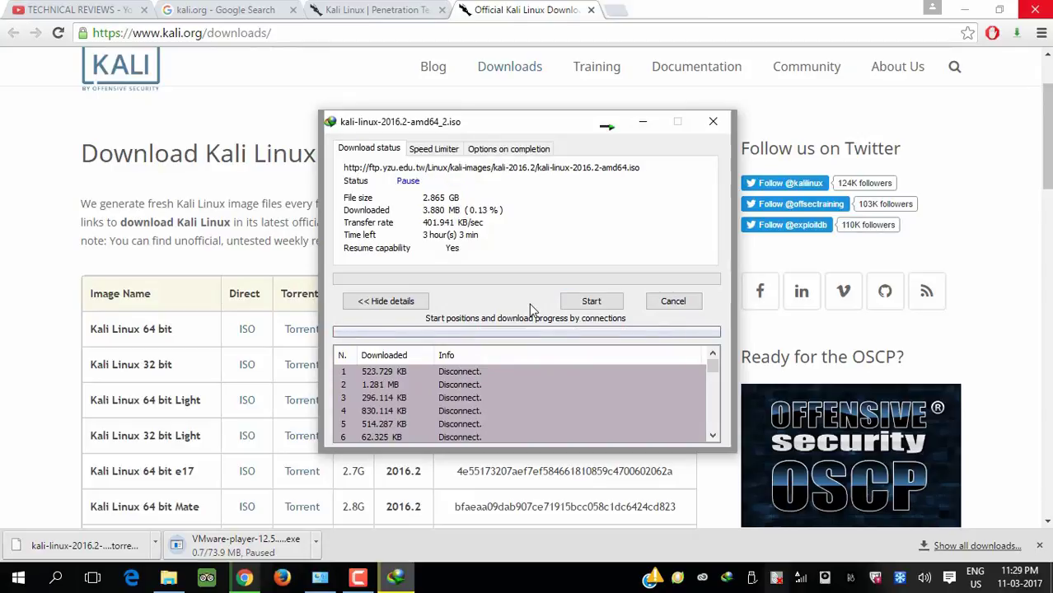
click(673, 301)
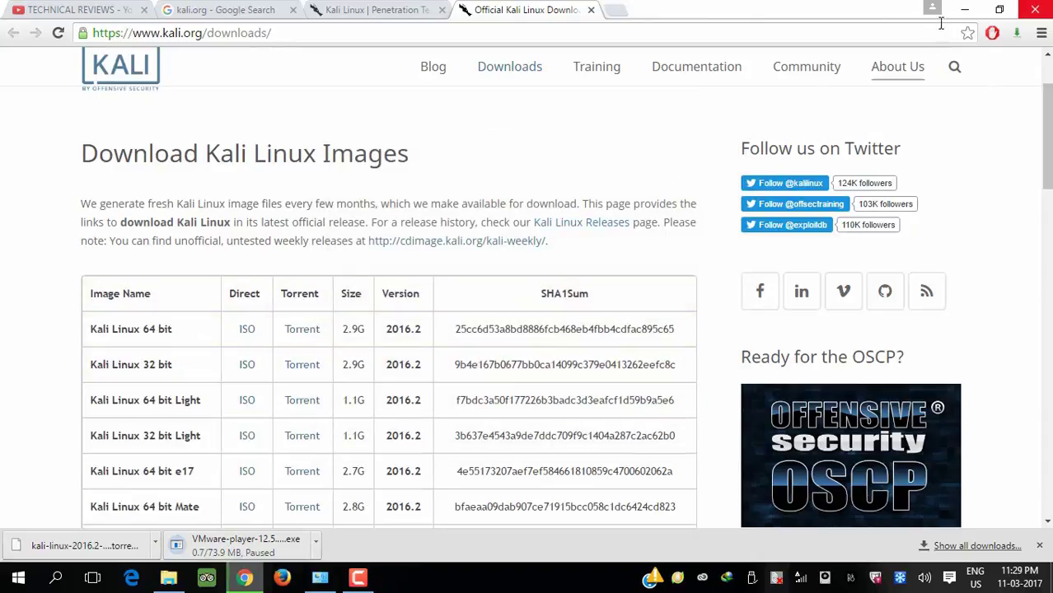
- Switch to the desktop and select the Kali Linux 2016.2 amd64 ISO file
click(964, 9)
click(835, 37)
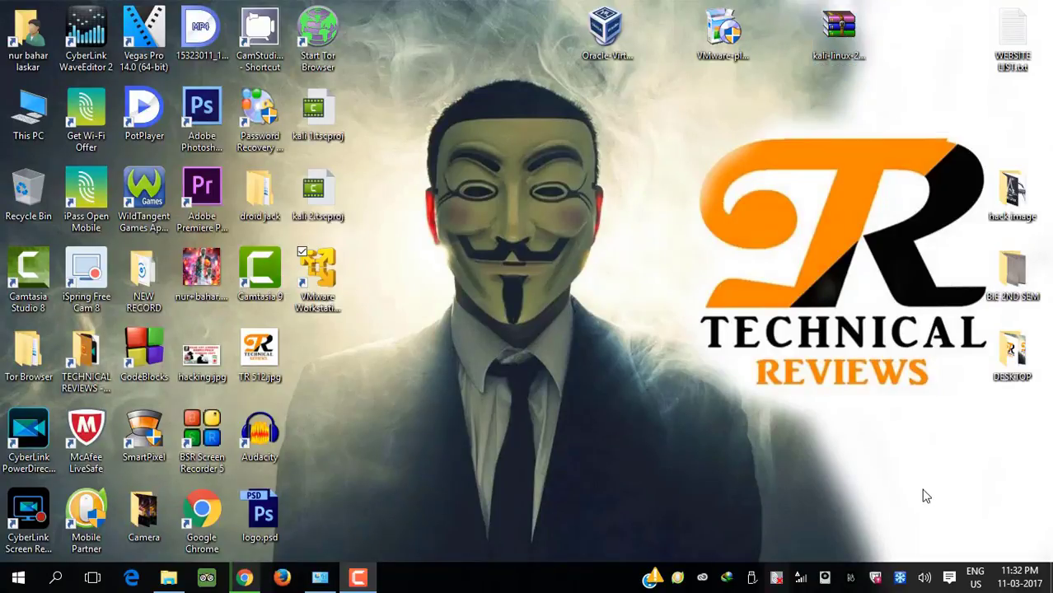
click(824, 33)
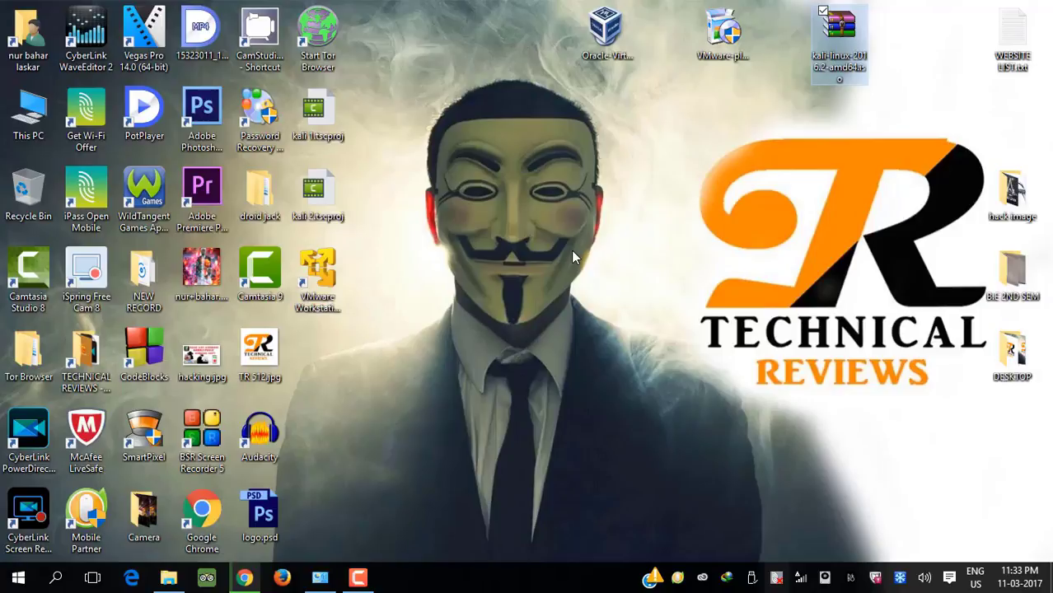
- Switch to VMware Workstation 12 Player from its desktop shortcut and maximize its window
click(330, 292)
double_click(329, 291)
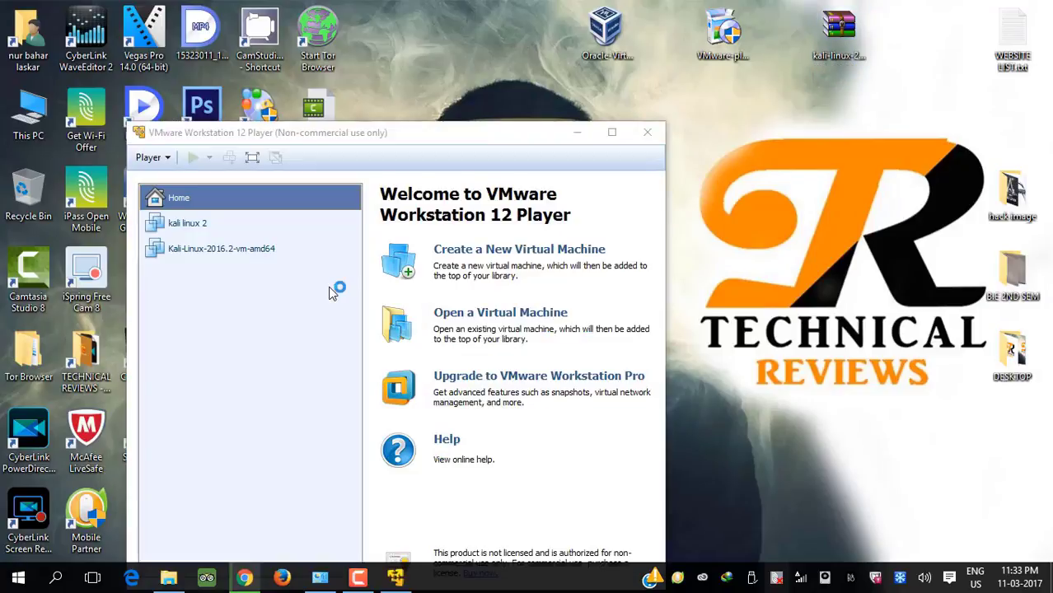
drag(446, 134, 473, 96)
click(638, 94)
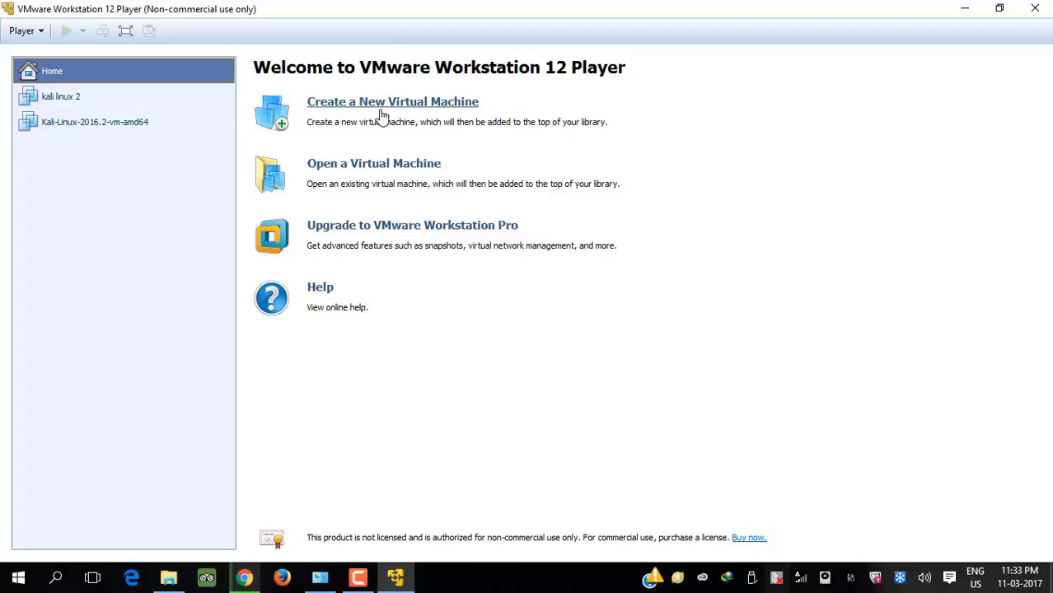
- Start creating a new virtual machine that installs from the disc image kali-linux-2016.2-amd64.iso in the kali iso file folder
click(435, 101)
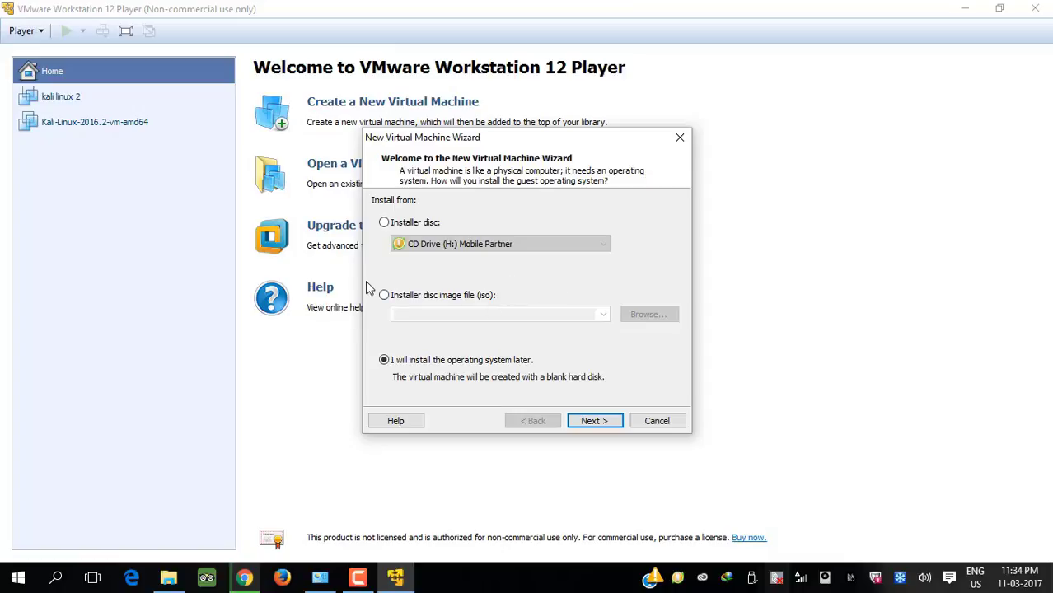
click(385, 296)
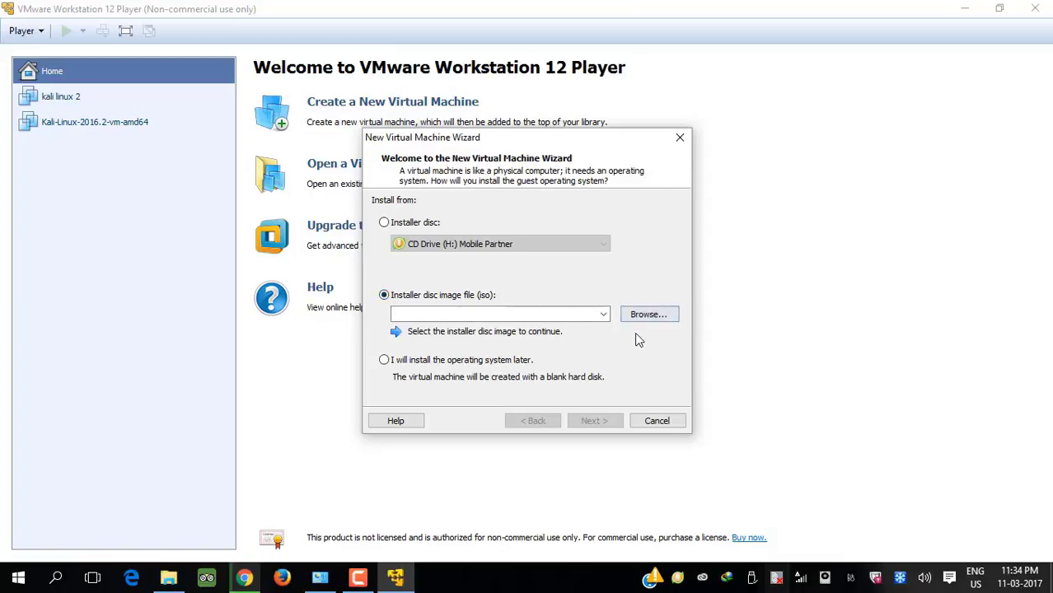
click(657, 319)
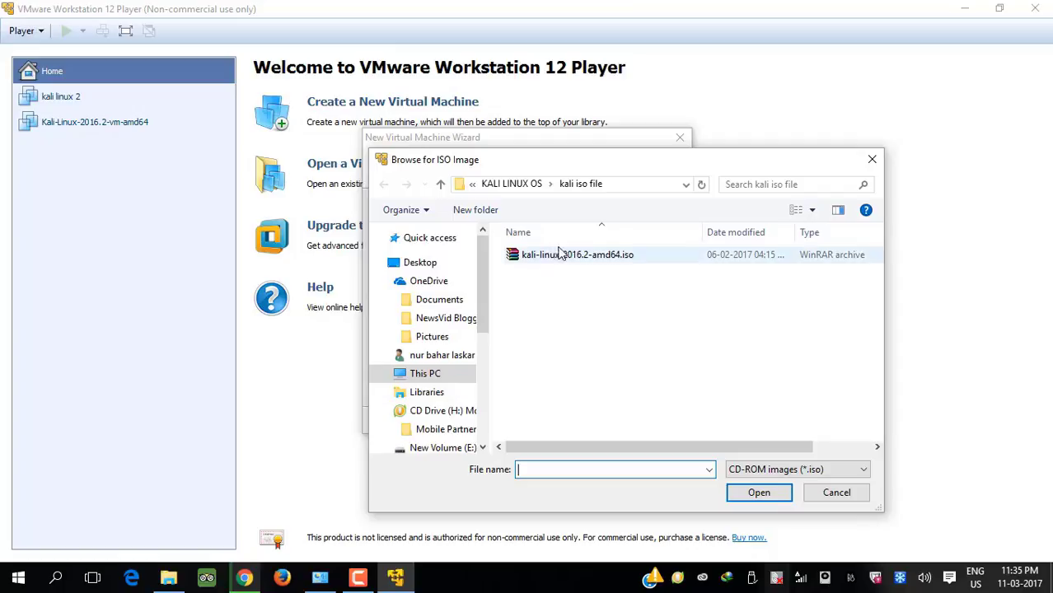
click(608, 256)
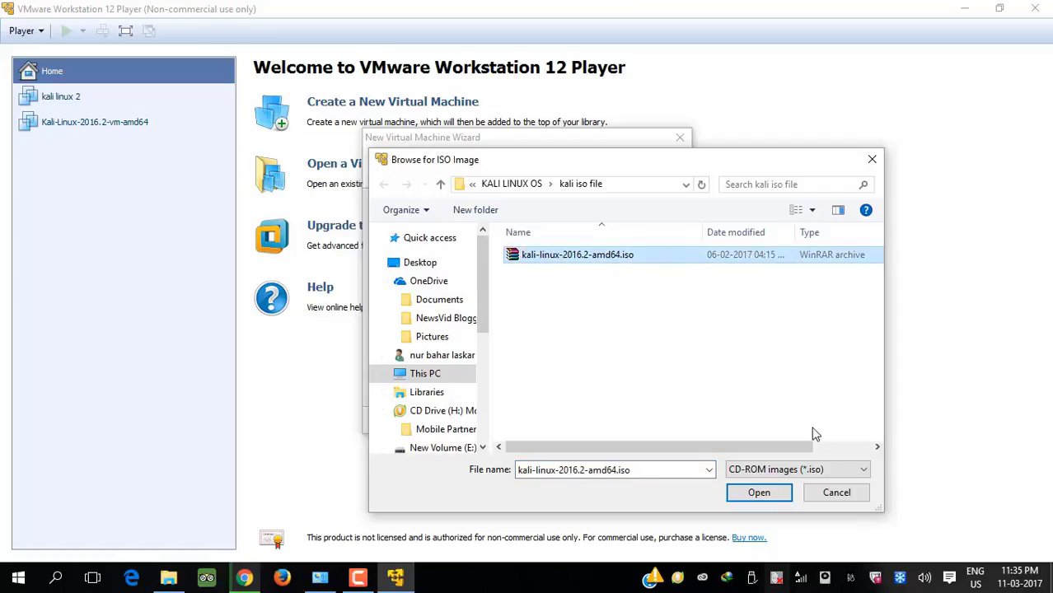
click(756, 495)
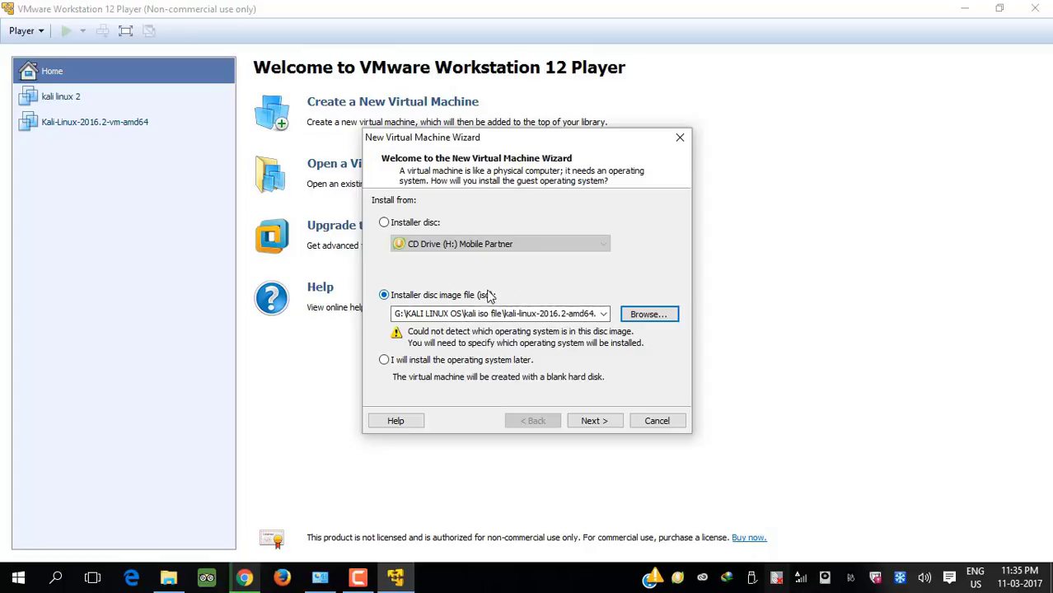
click(591, 422)
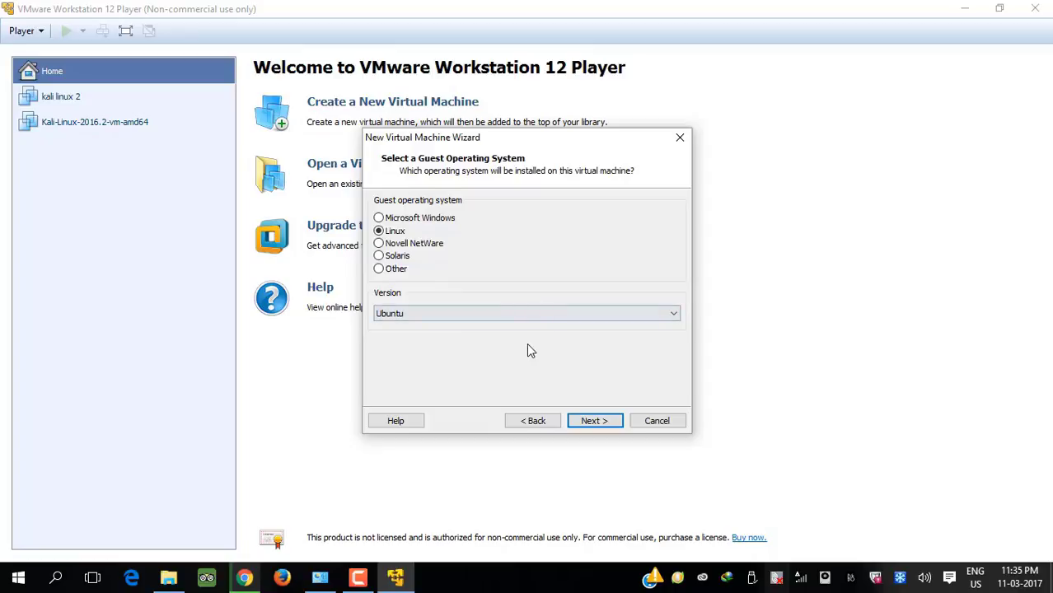
- Accept Linux with the Ubuntu version as the guest operating system and name the virtual machine "technical reviews"
click(591, 422)
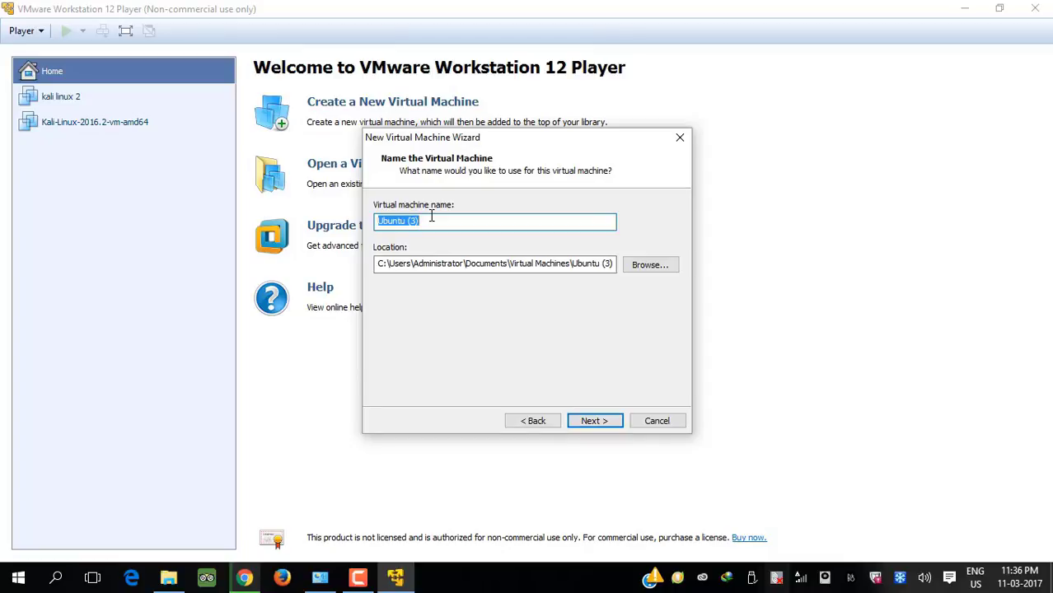
text(technical reviews)
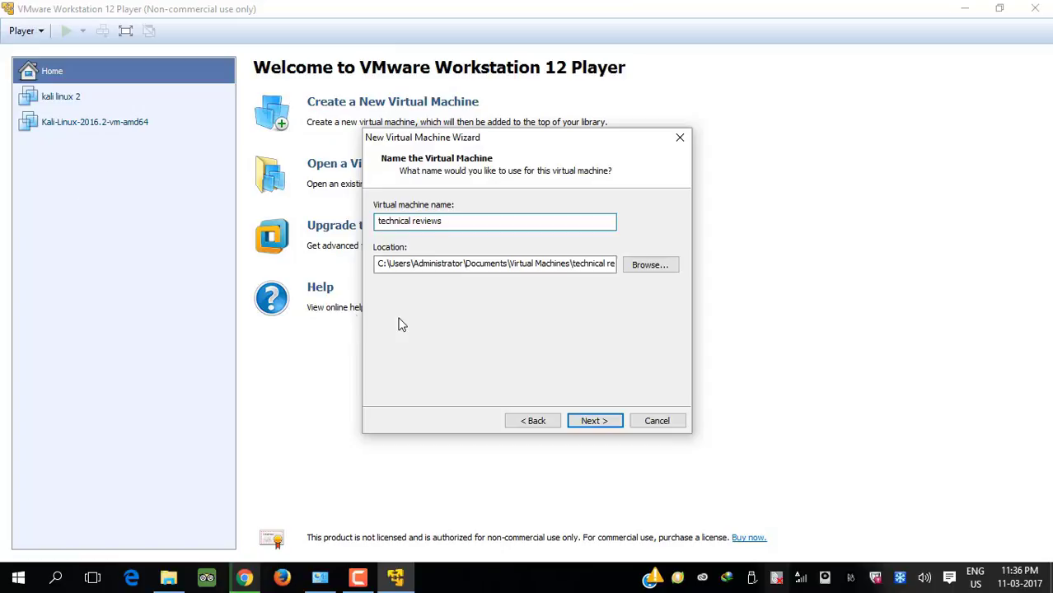
click(597, 421)
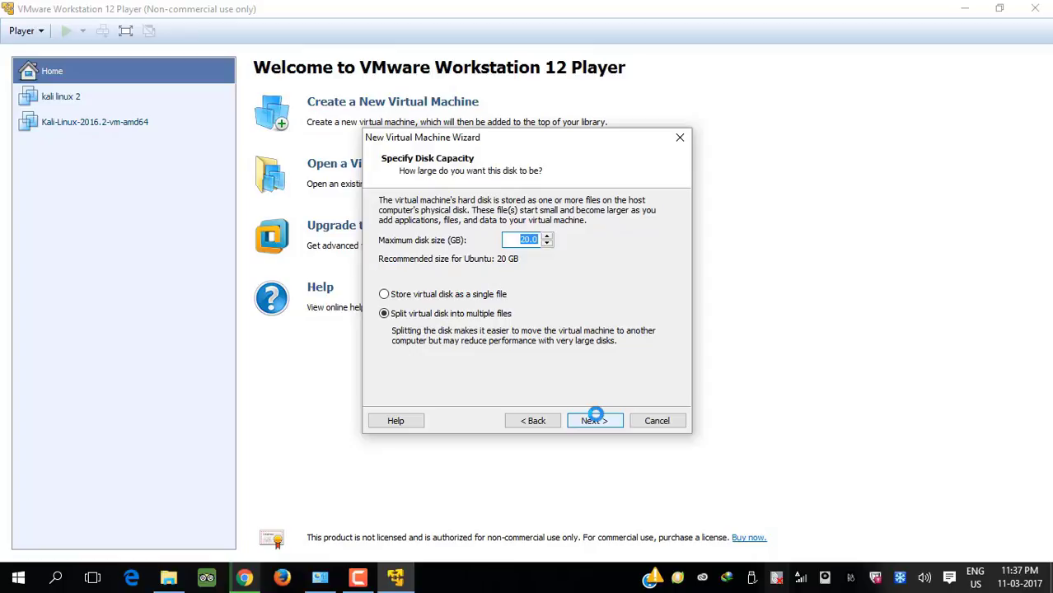
- Set the maximum disk size to 10 GB, split into multiple files, and finish creating the virtual machine
text(10)
click(595, 422)
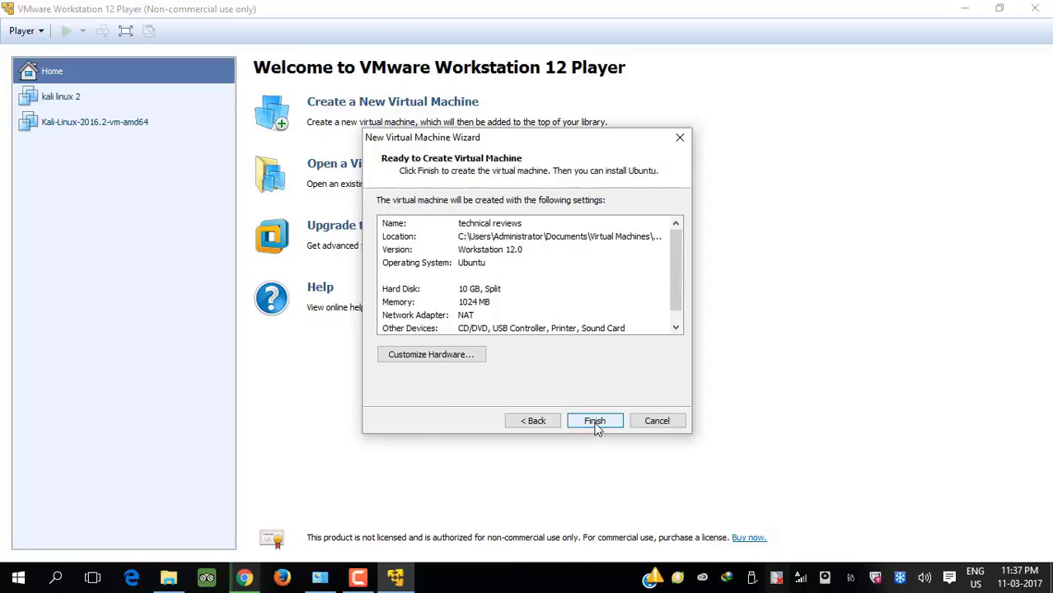
click(595, 423)
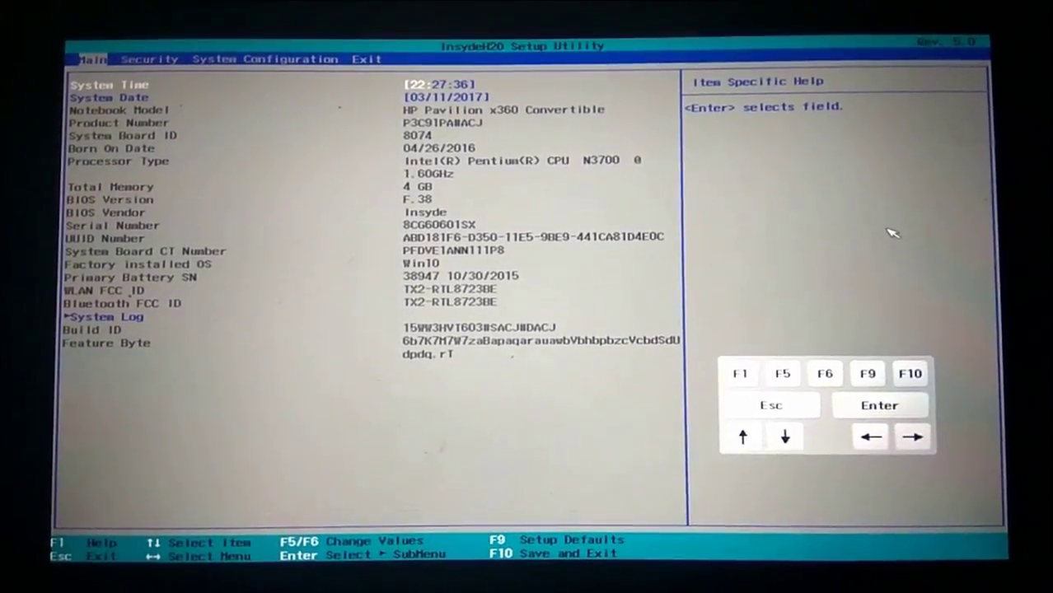
- Set Virtualization Technology to Enabled in the BIOS system configuration, and save and exit the setup utility
key(Right)
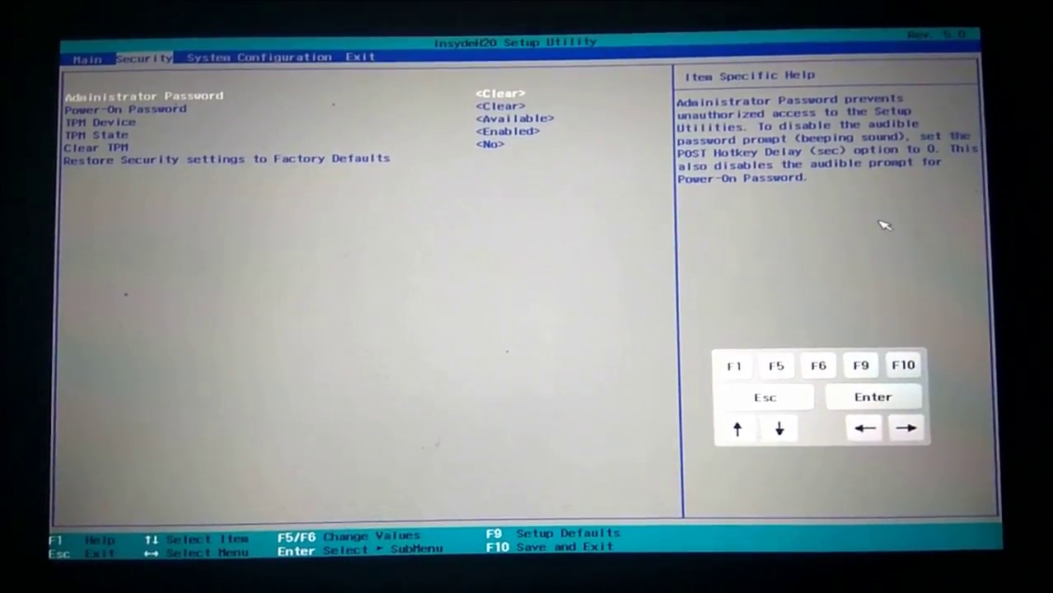
key(Right)
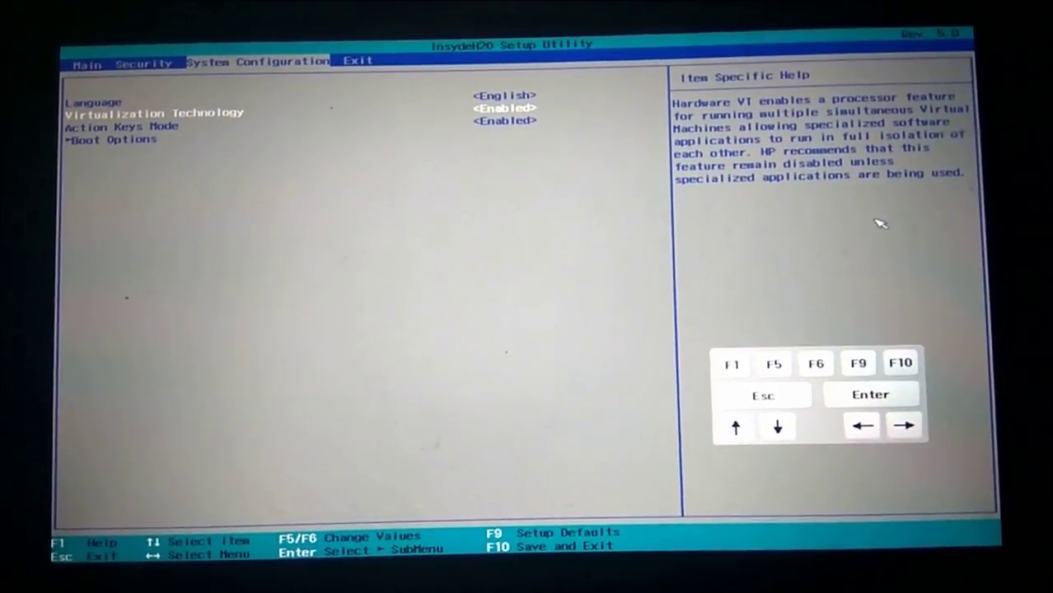
key(Return)
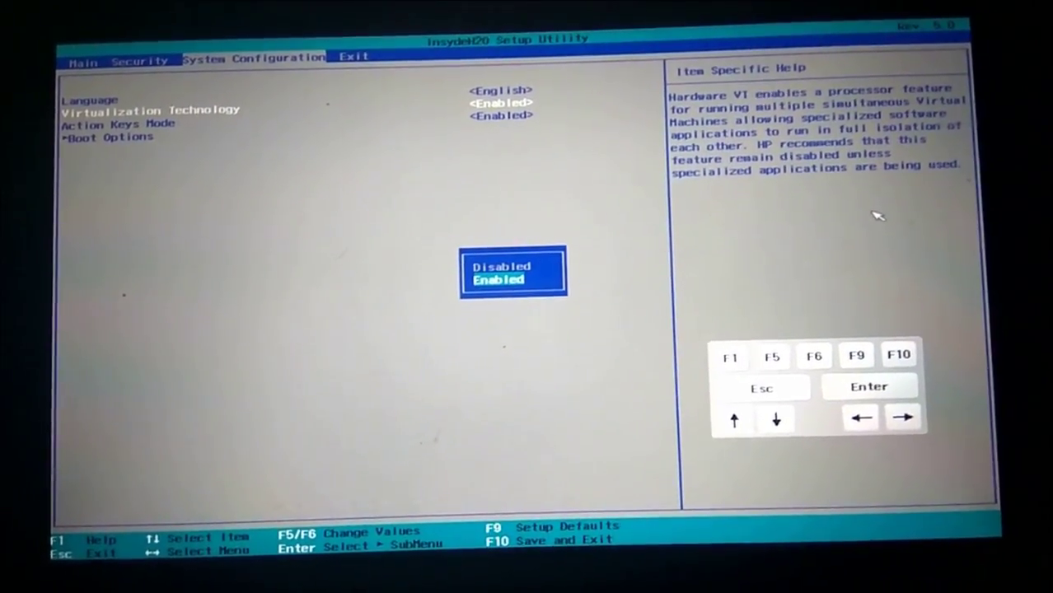
key(Up)
key(Down)
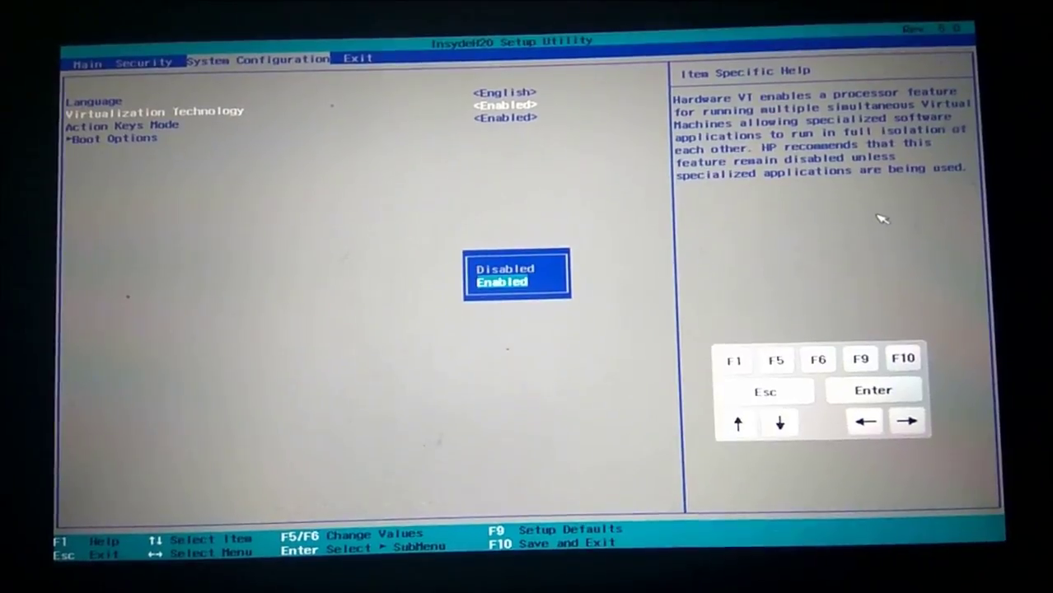
key(Return)
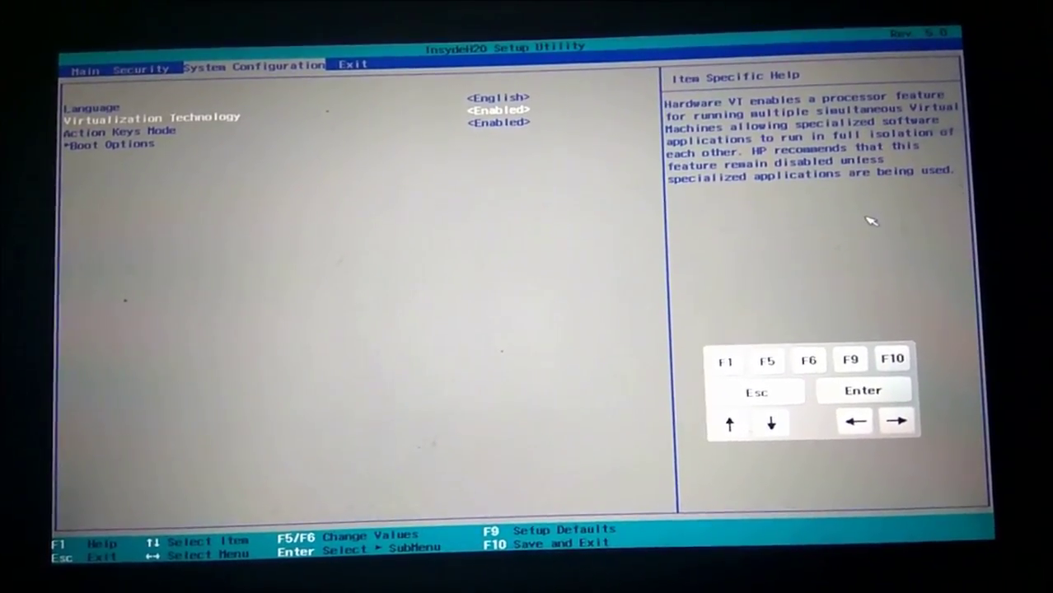
key(Left)
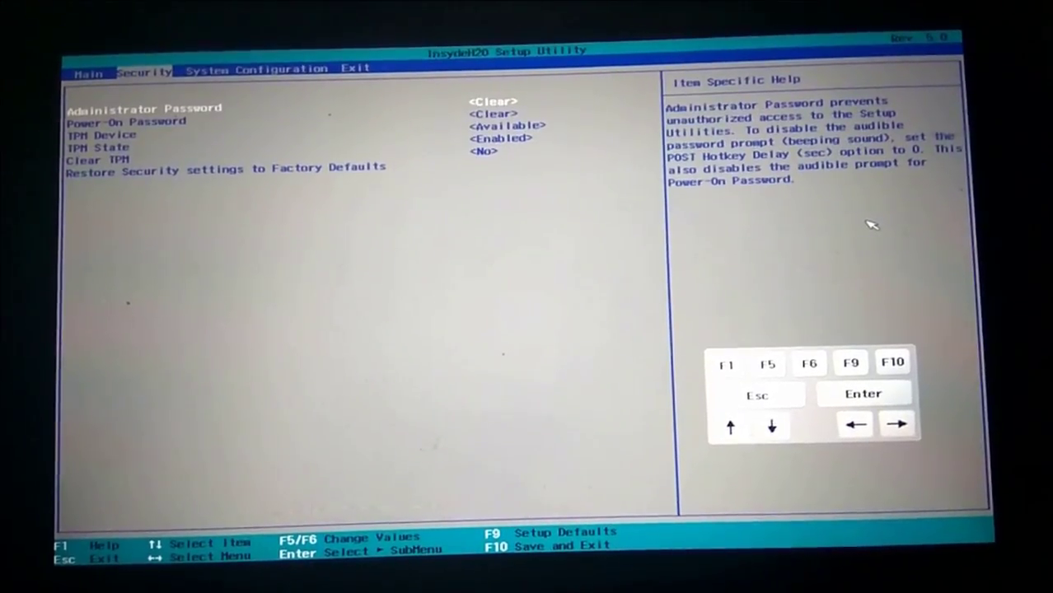
key(Right)
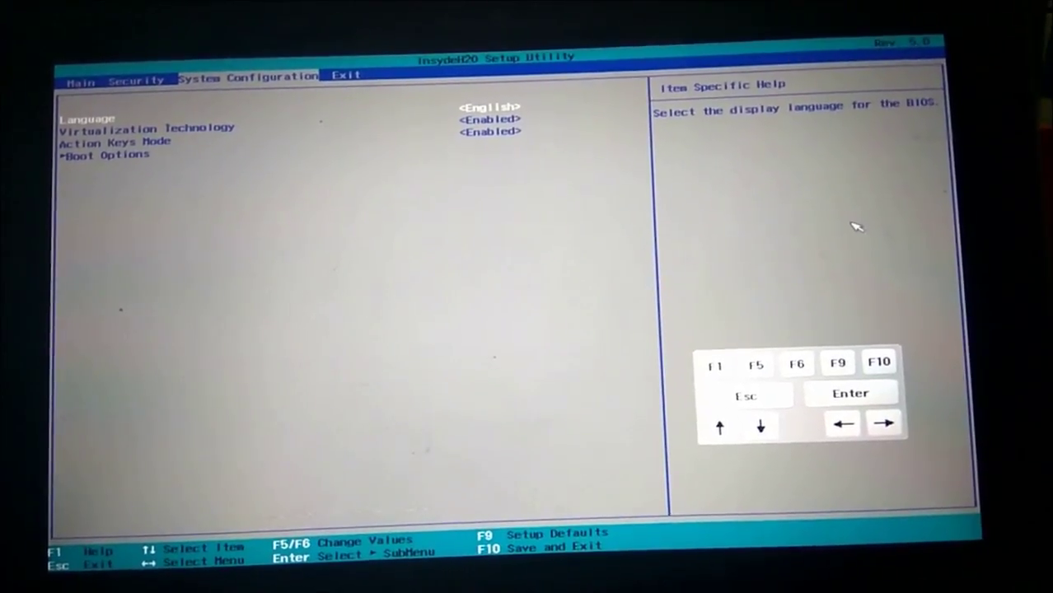
key(F10)
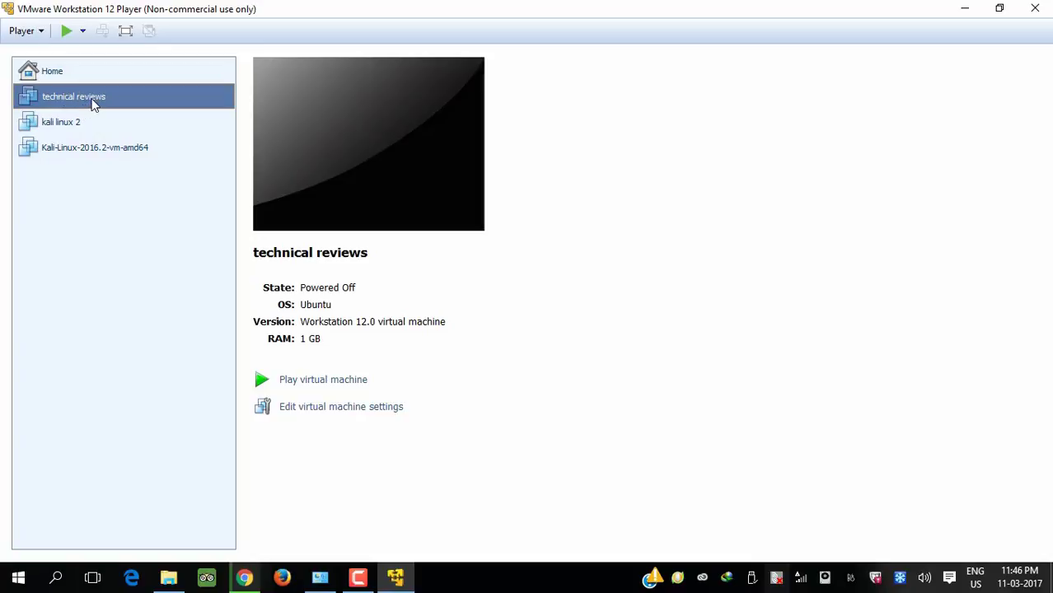
- Power on the technical reviews virtual machine, dismiss the removable devices hint and direct input to its boot menu
click(68, 31)
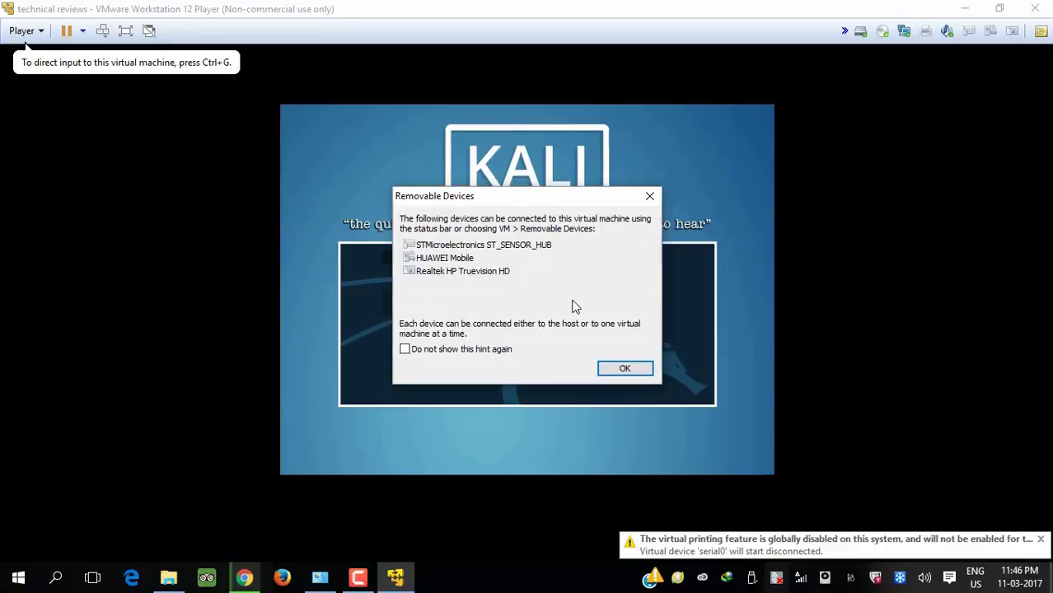
click(624, 369)
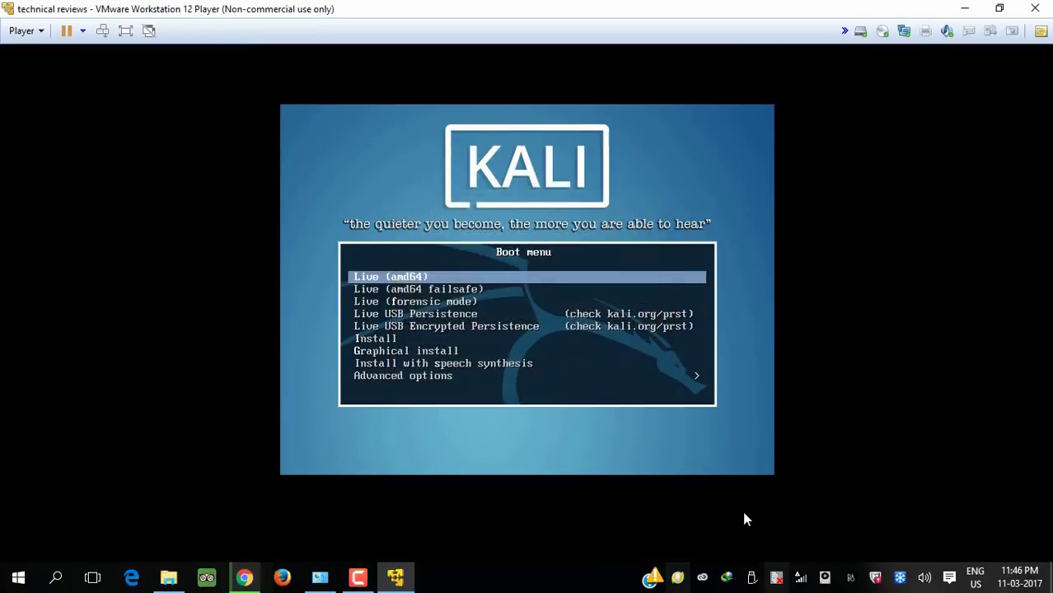
click(741, 440)
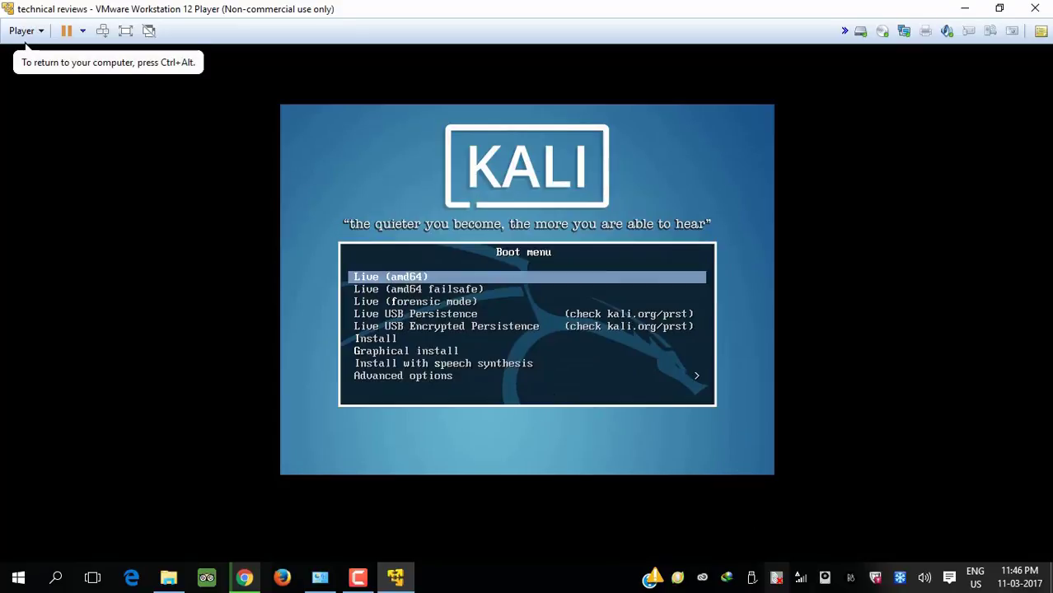
- Look through the Kali boot menu entries from Live (amd64) down to Advanced options
key(Down)
key(Down)
key(Down)
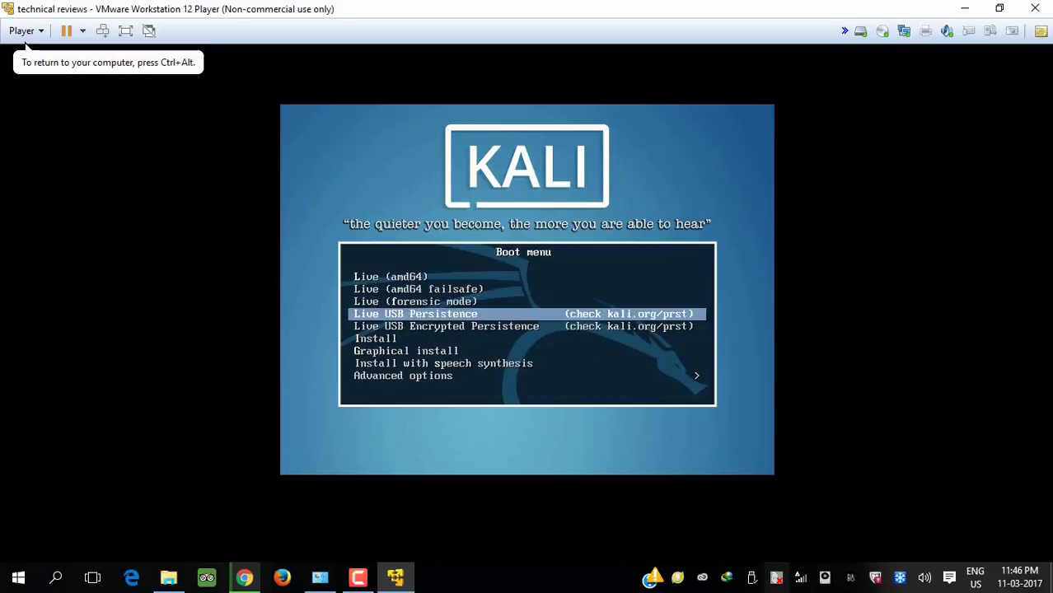
key(Up)
key(Up)
key(Up)
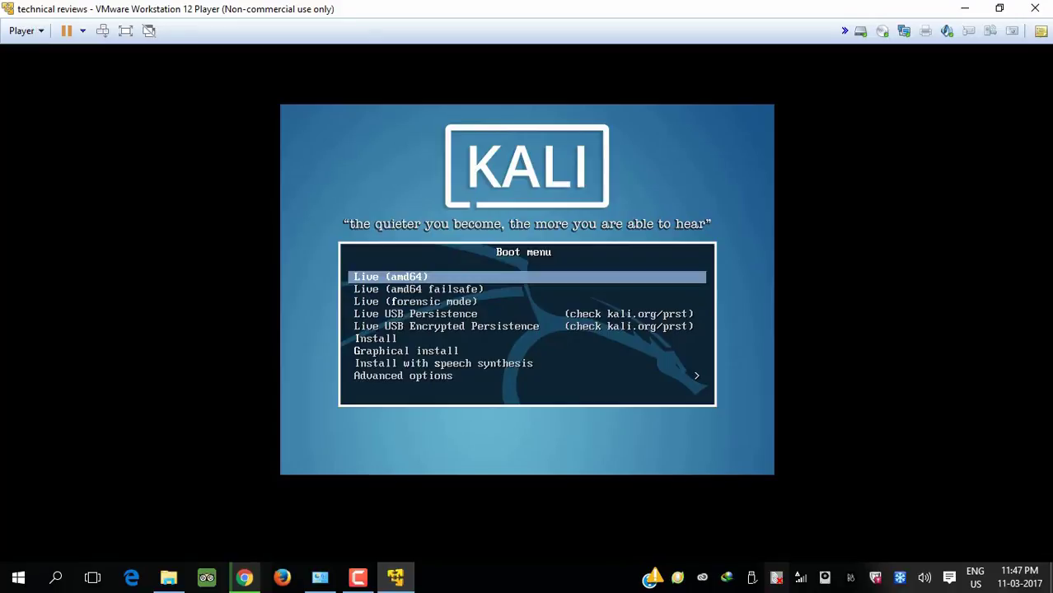
key(End)
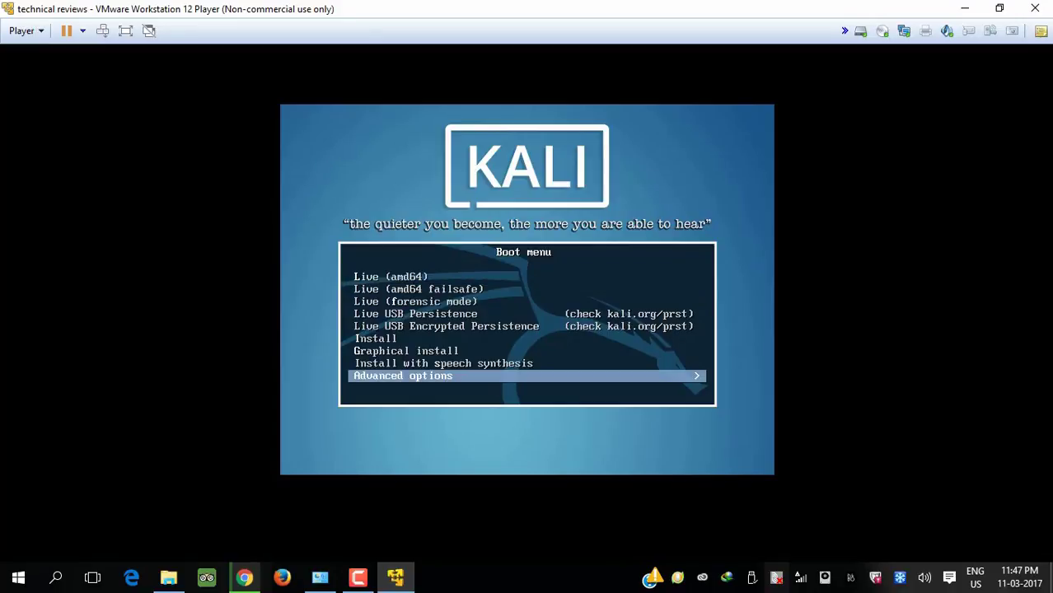
- Boot the virtual machine into Kali Linux with the Live (amd64) boot entry
key(Up)
key(Up)
key(Up)
key(Up)
key(Up)
key(Up)
key(Up)
key(Up)
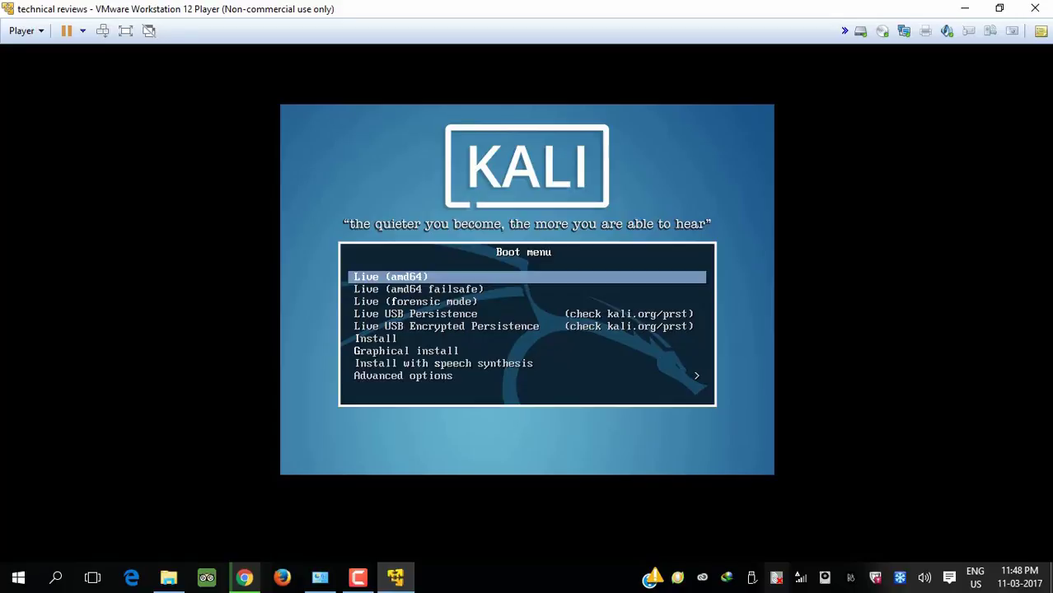
key(Return)
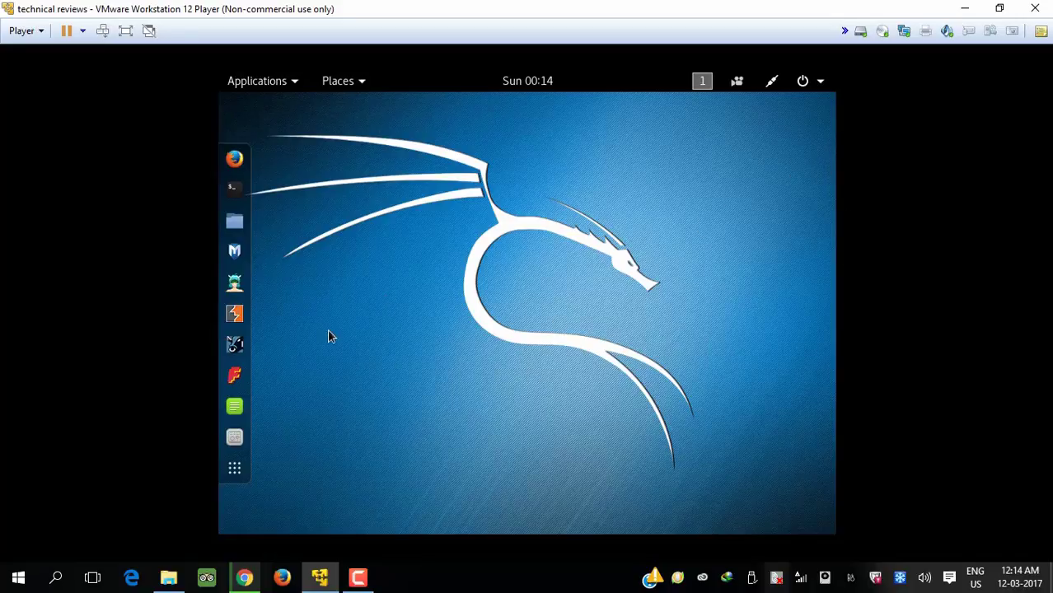
- Examine the Kali applications listed by category, including the tools under Password Attacks and Wireless Attacks
click(277, 89)
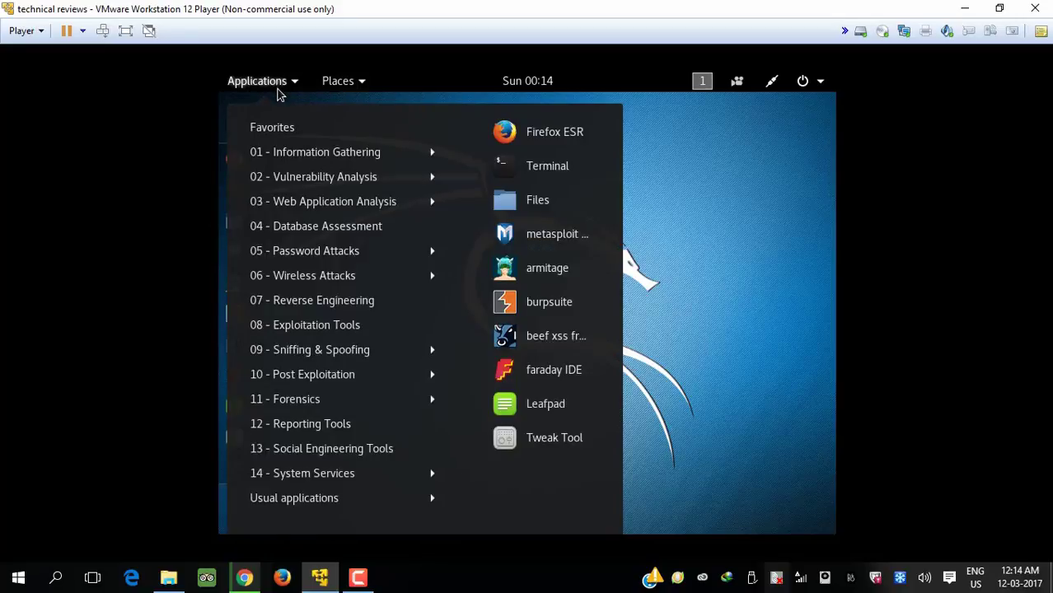
mouse_move(322, 252)
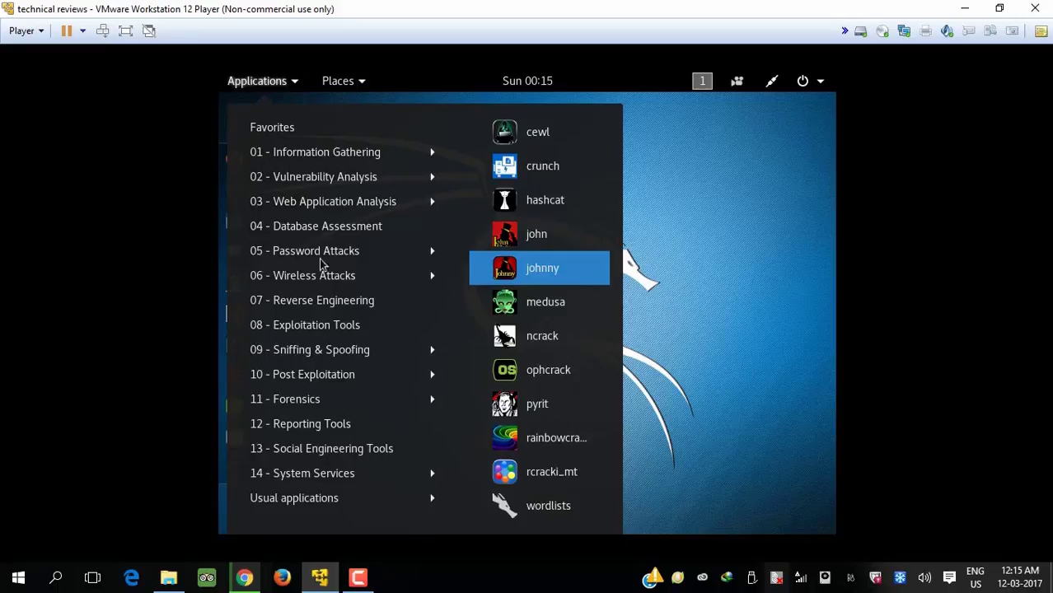
mouse_move(303, 284)
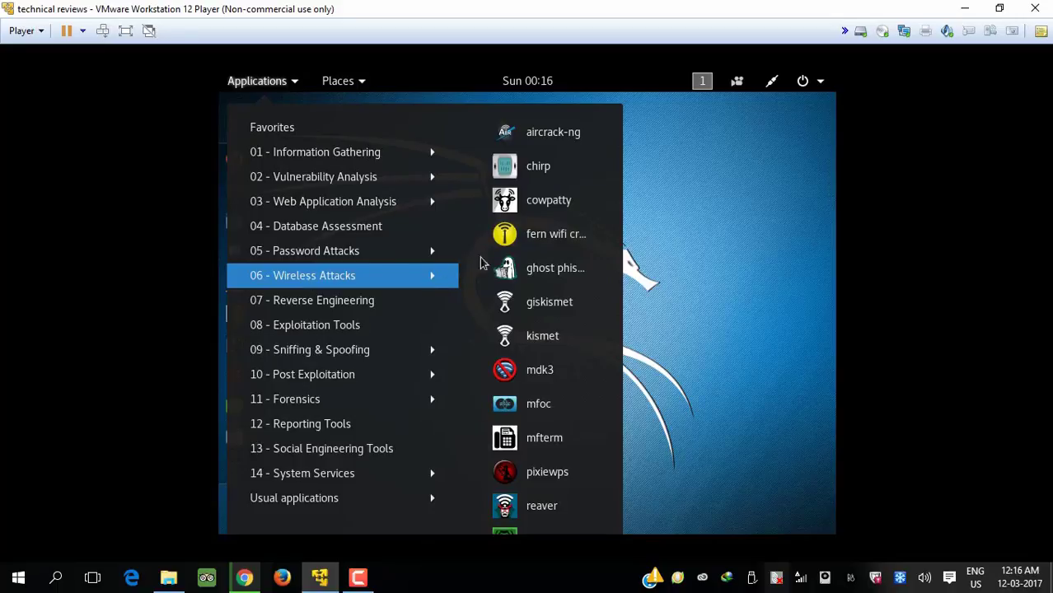
mouse_move(437, 251)
mouse_move(404, 285)
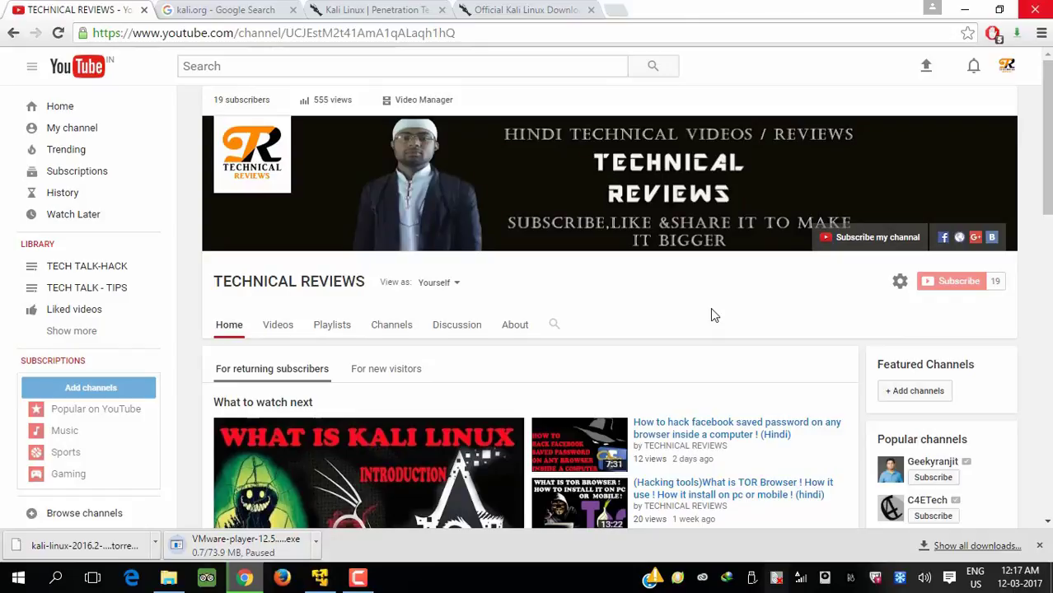
scroll(528, 314, down, 2)
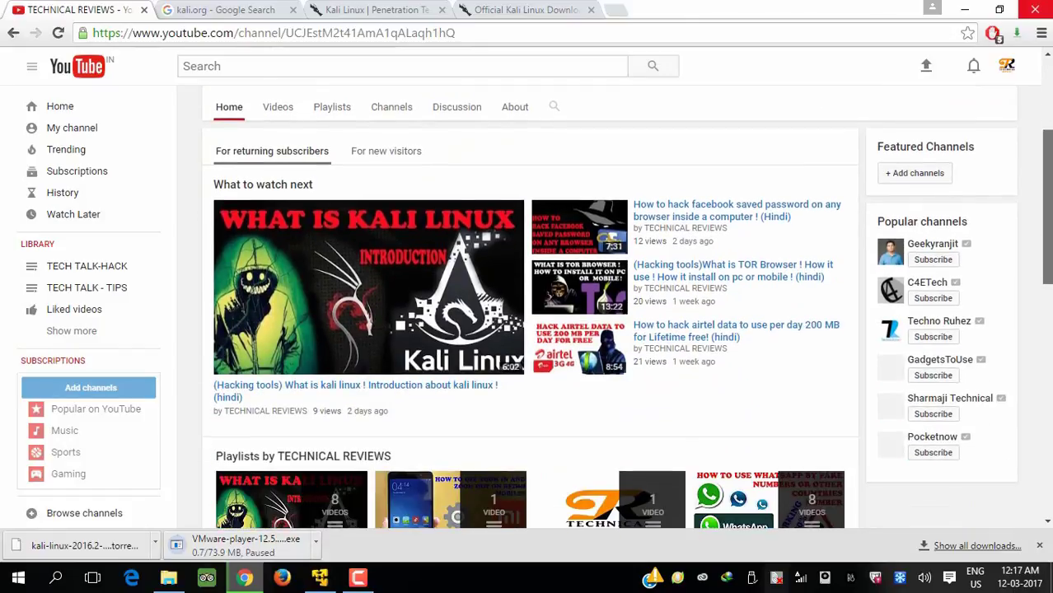
scroll(528, 313, up, 2)
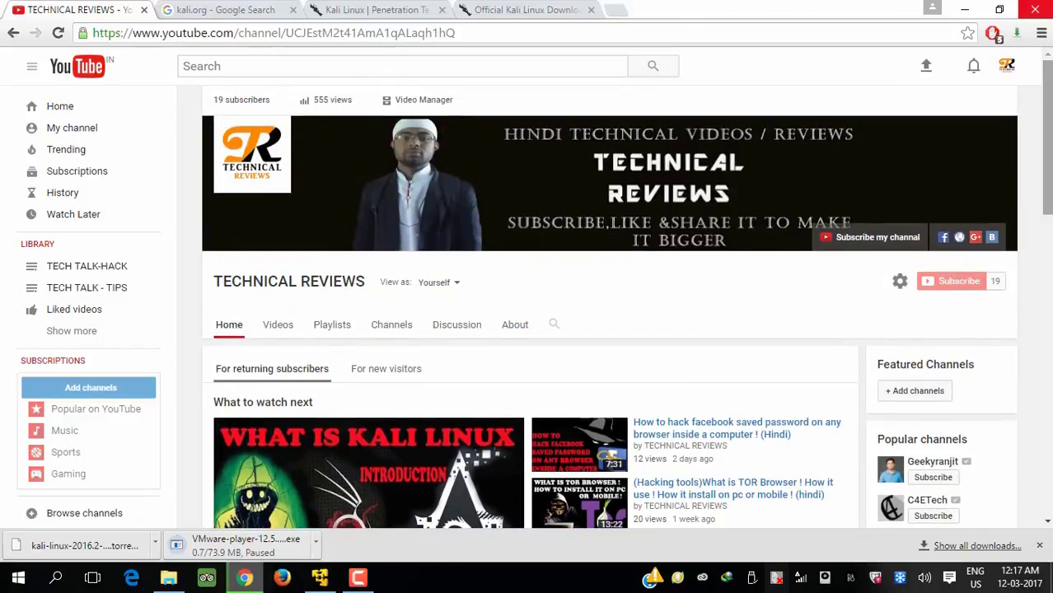